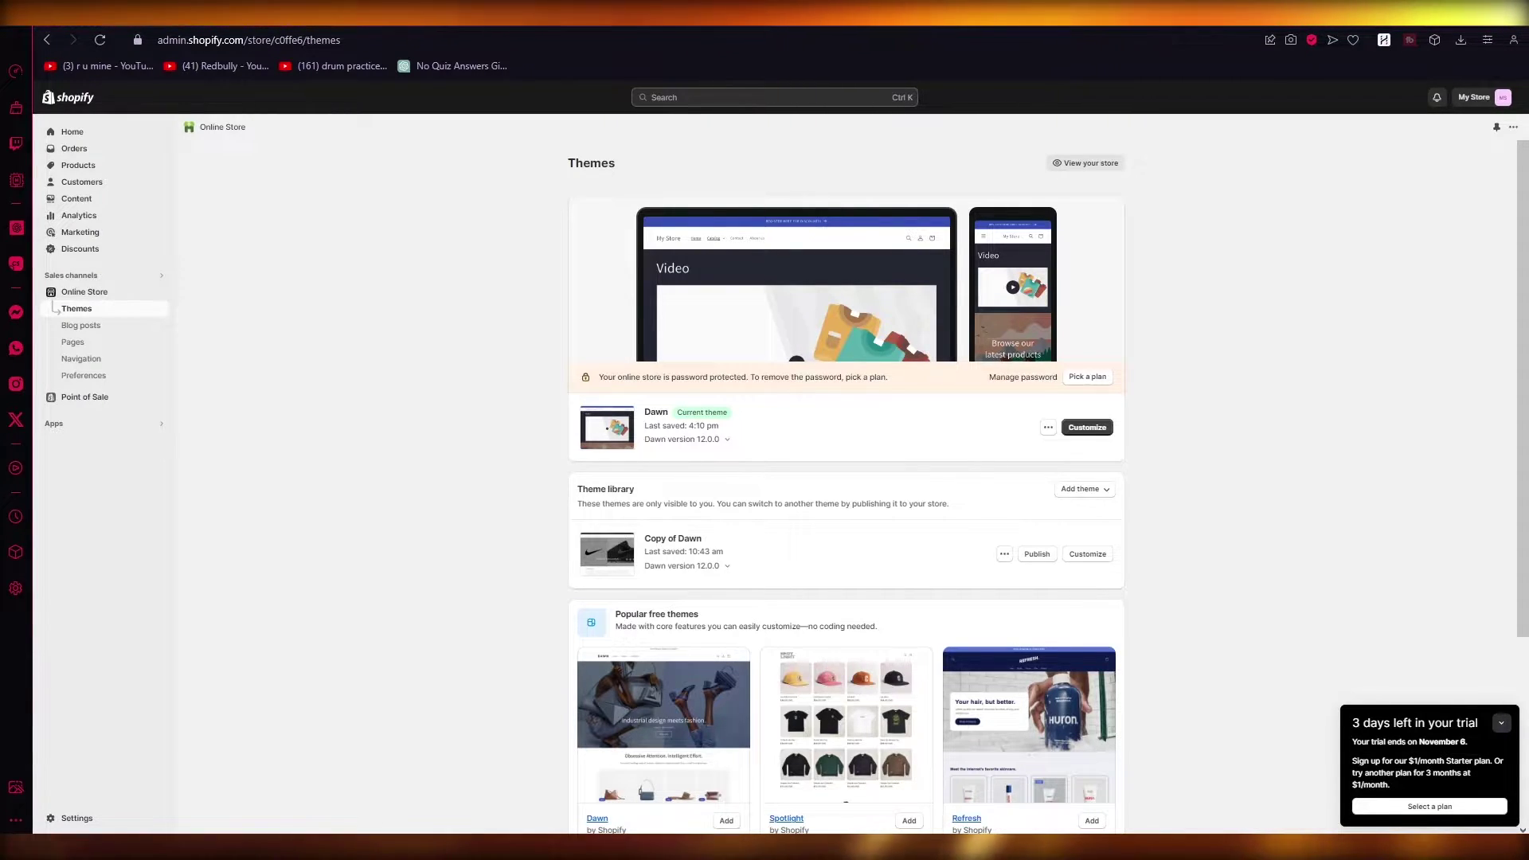
Step: Briefly open and close File Explorer, then go to the Shopify Theme Store
key("super+e")
key("alt+F4")
scroll(1343, 367, "down", 2)
scroll(1342, 368, "down", 2)
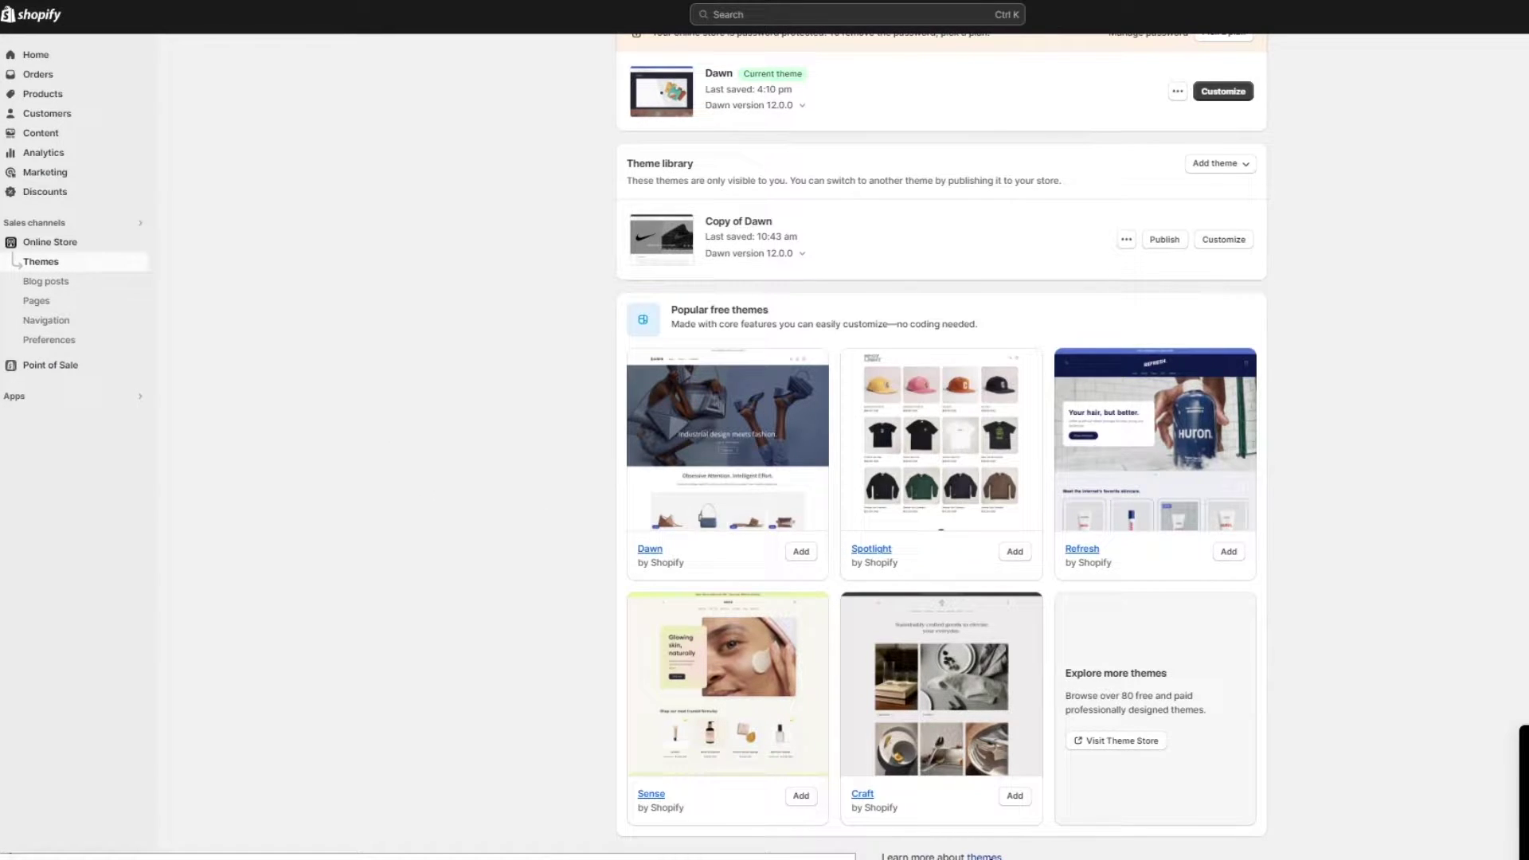
left_click(1074, 738)
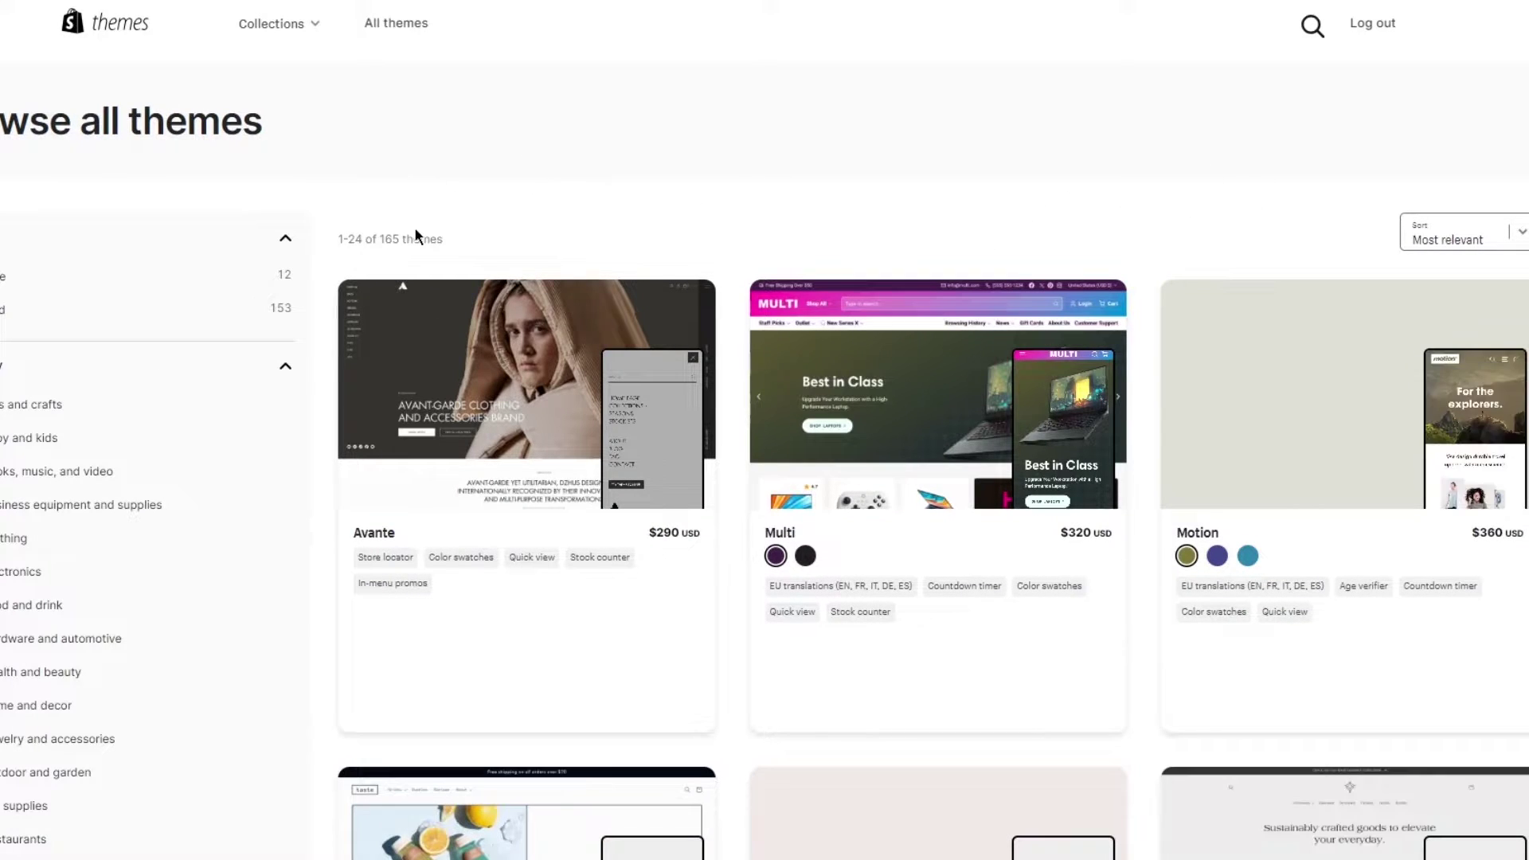
Step: Search the theme store for 'debut', then refine the search to 'debutify'
left_click(1310, 36)
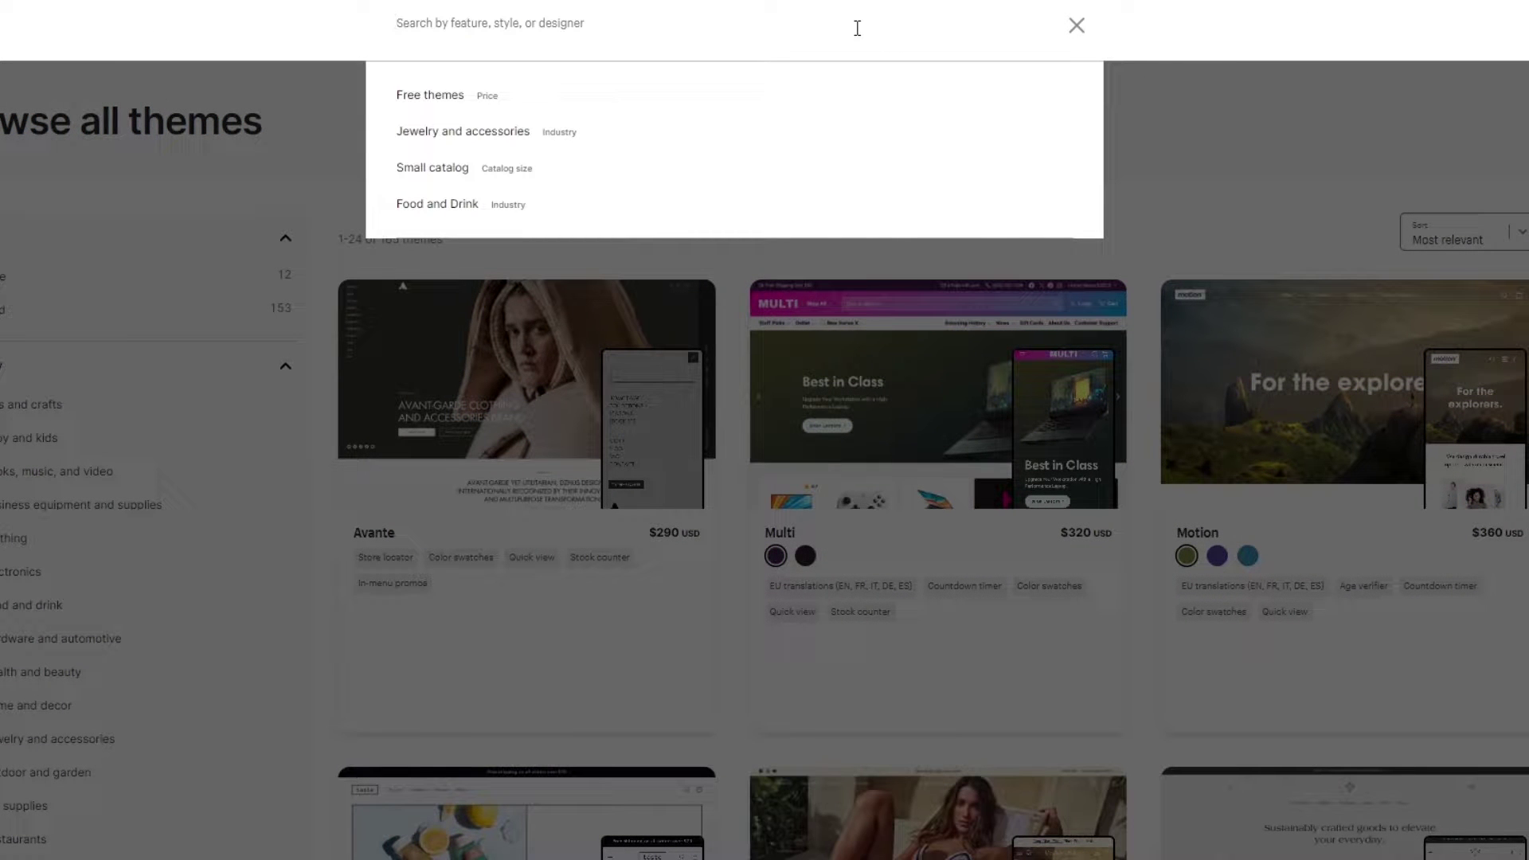
type("debut")
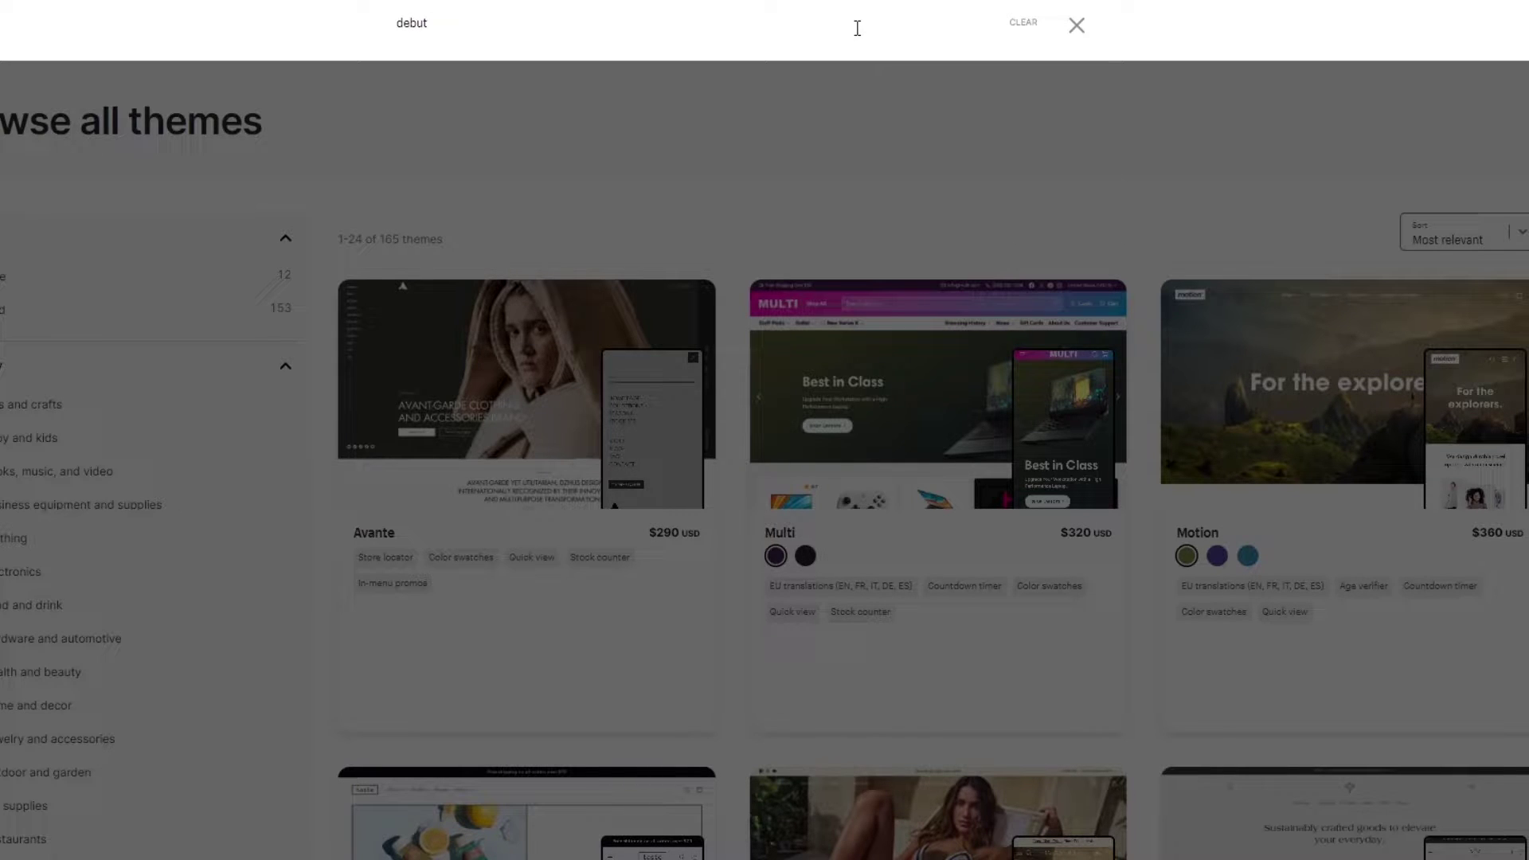
key("Return")
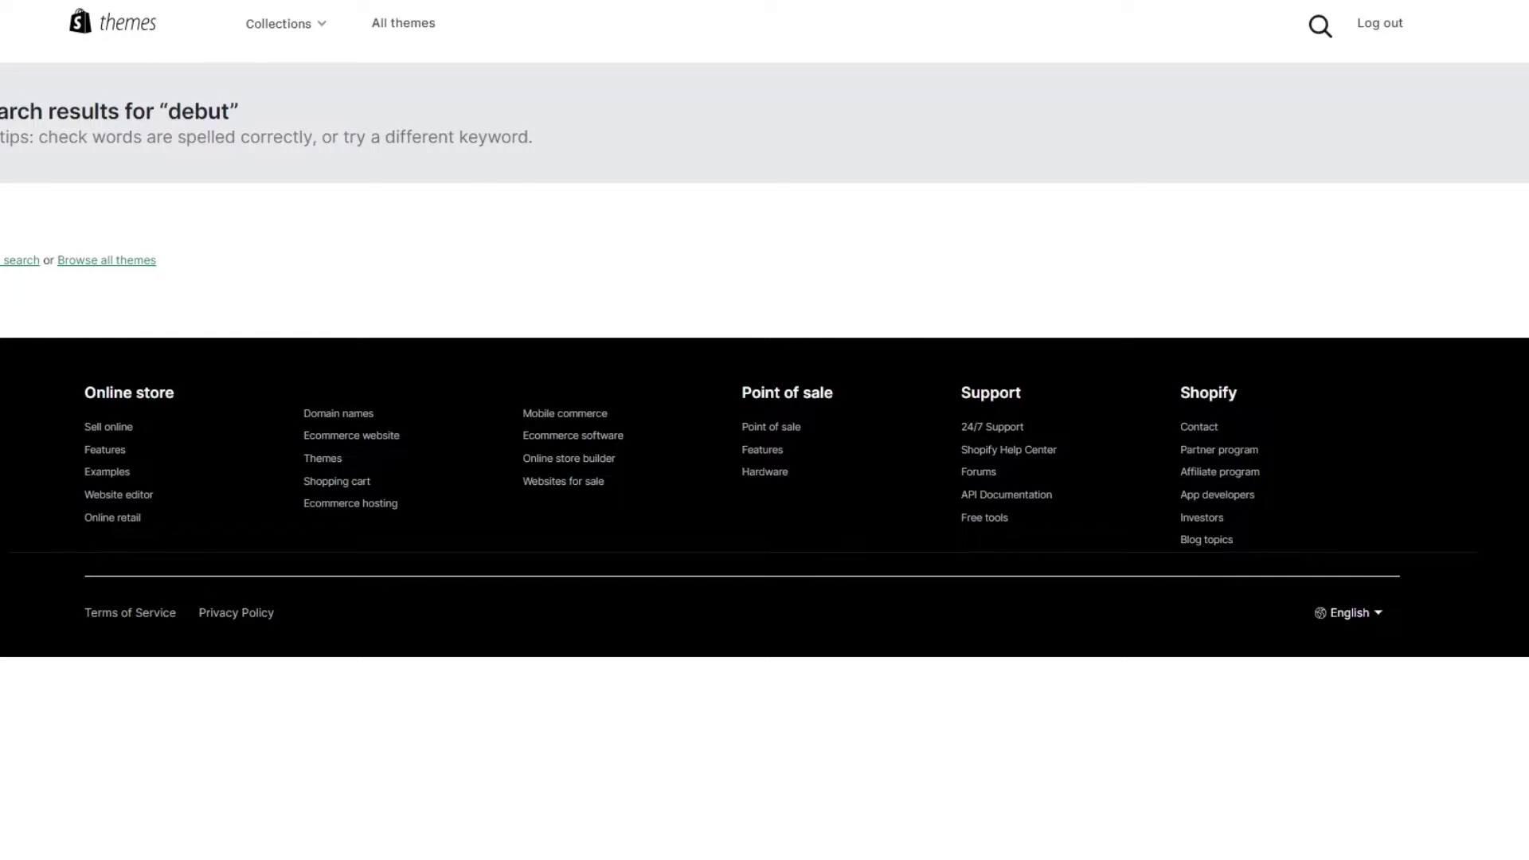
left_click(1319, 26)
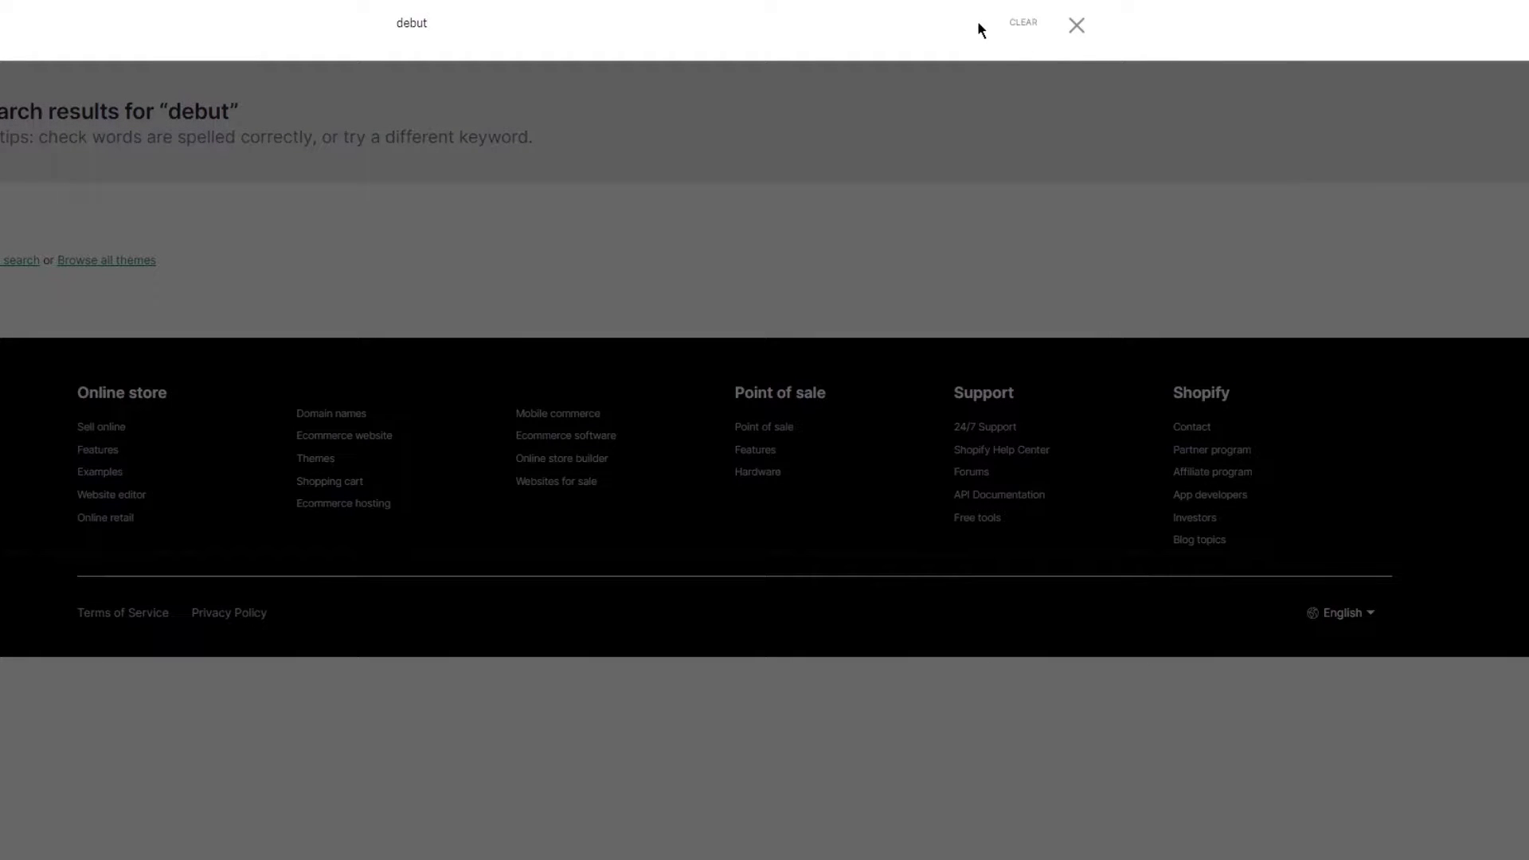
left_click(870, 16)
type("ify")
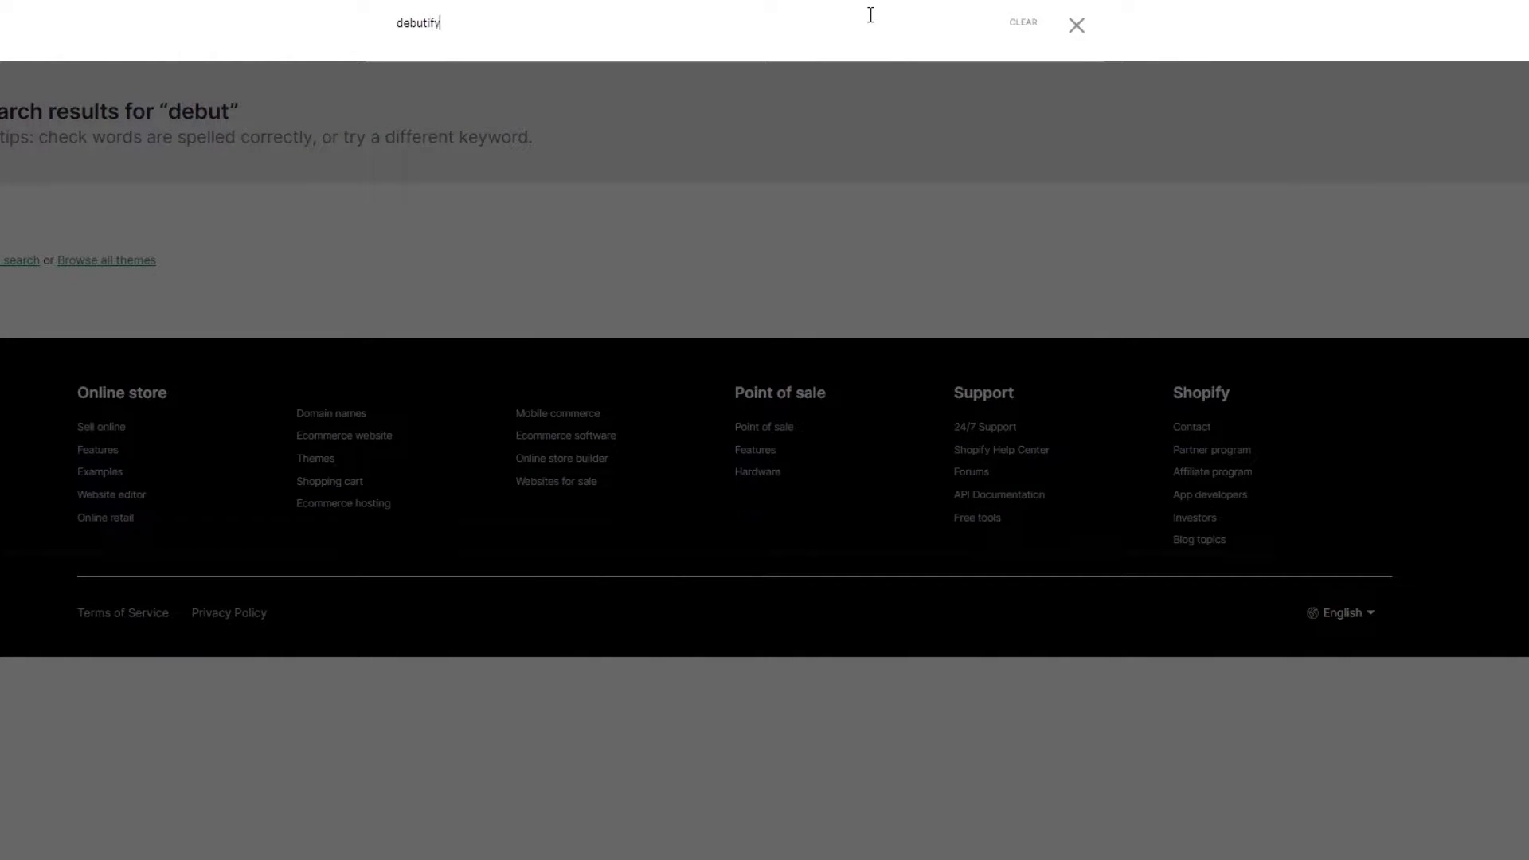
key("Return")
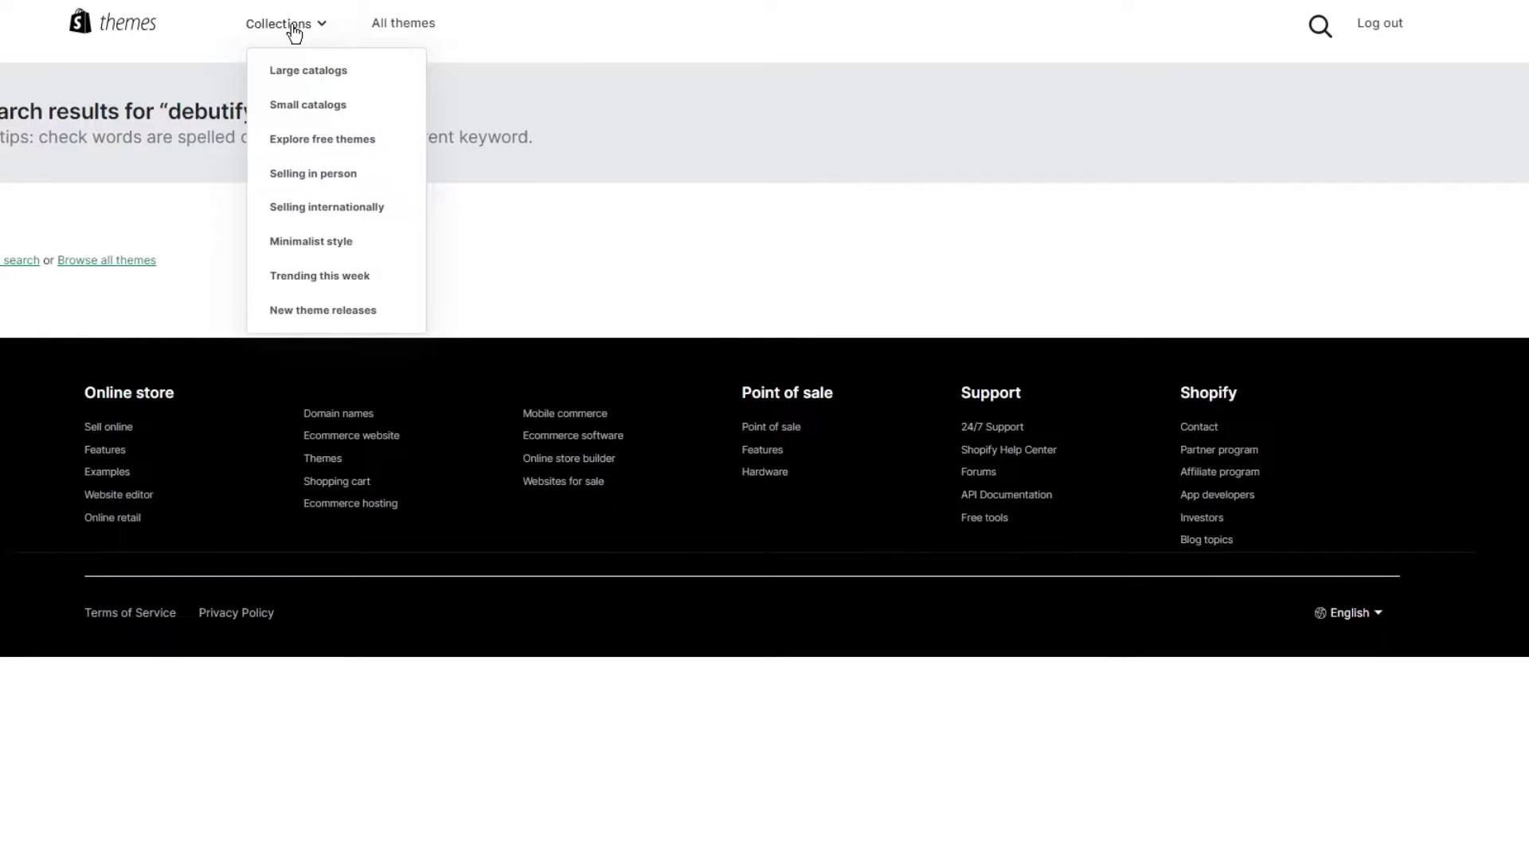
Step: Return to the theme store home page and scroll through it
left_click(115, 28)
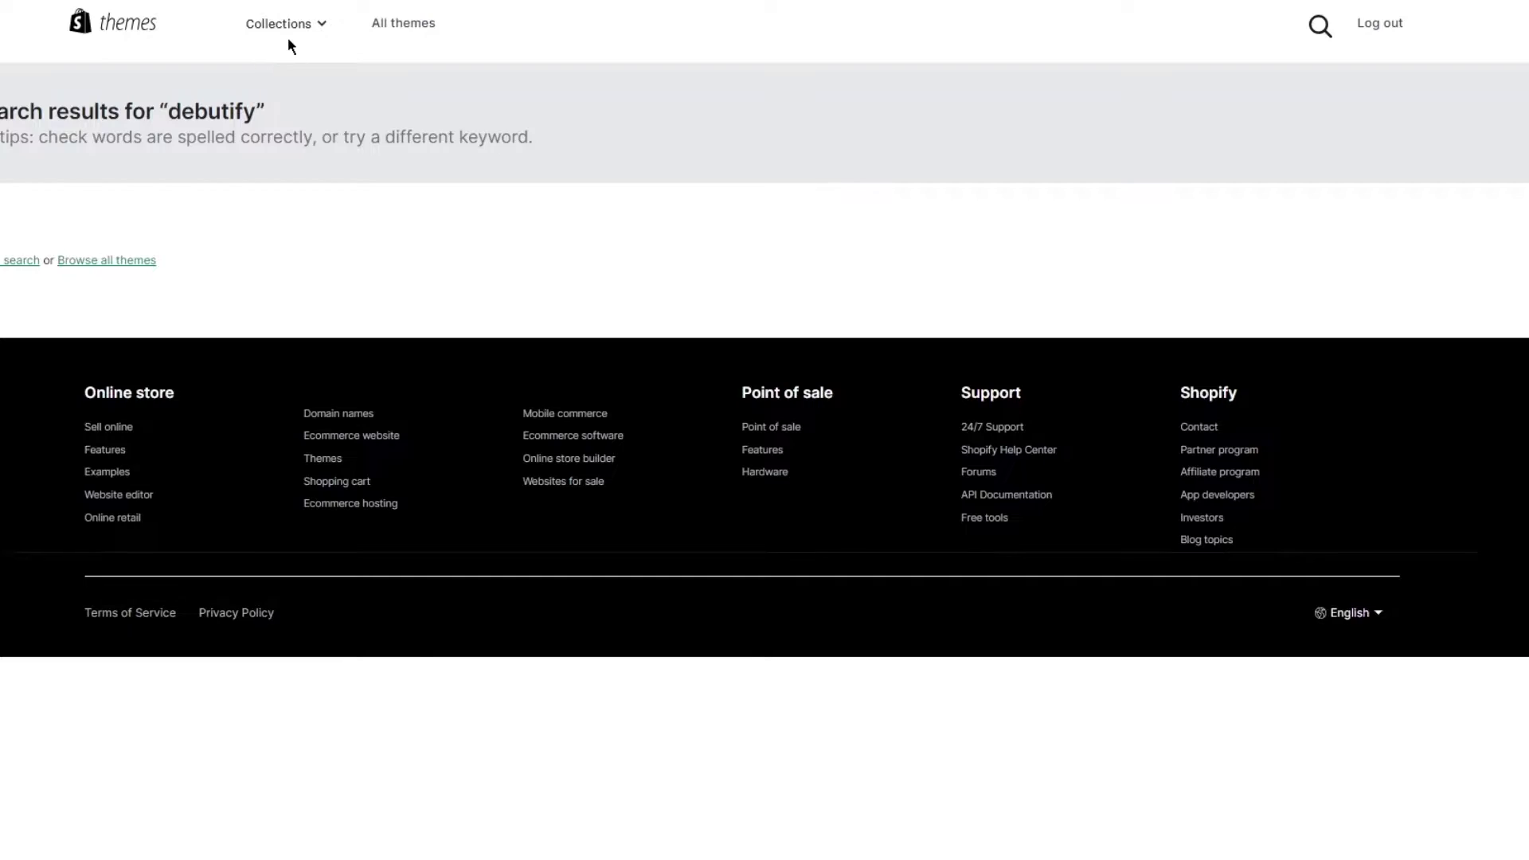
scroll(561, 434, "down", 10)
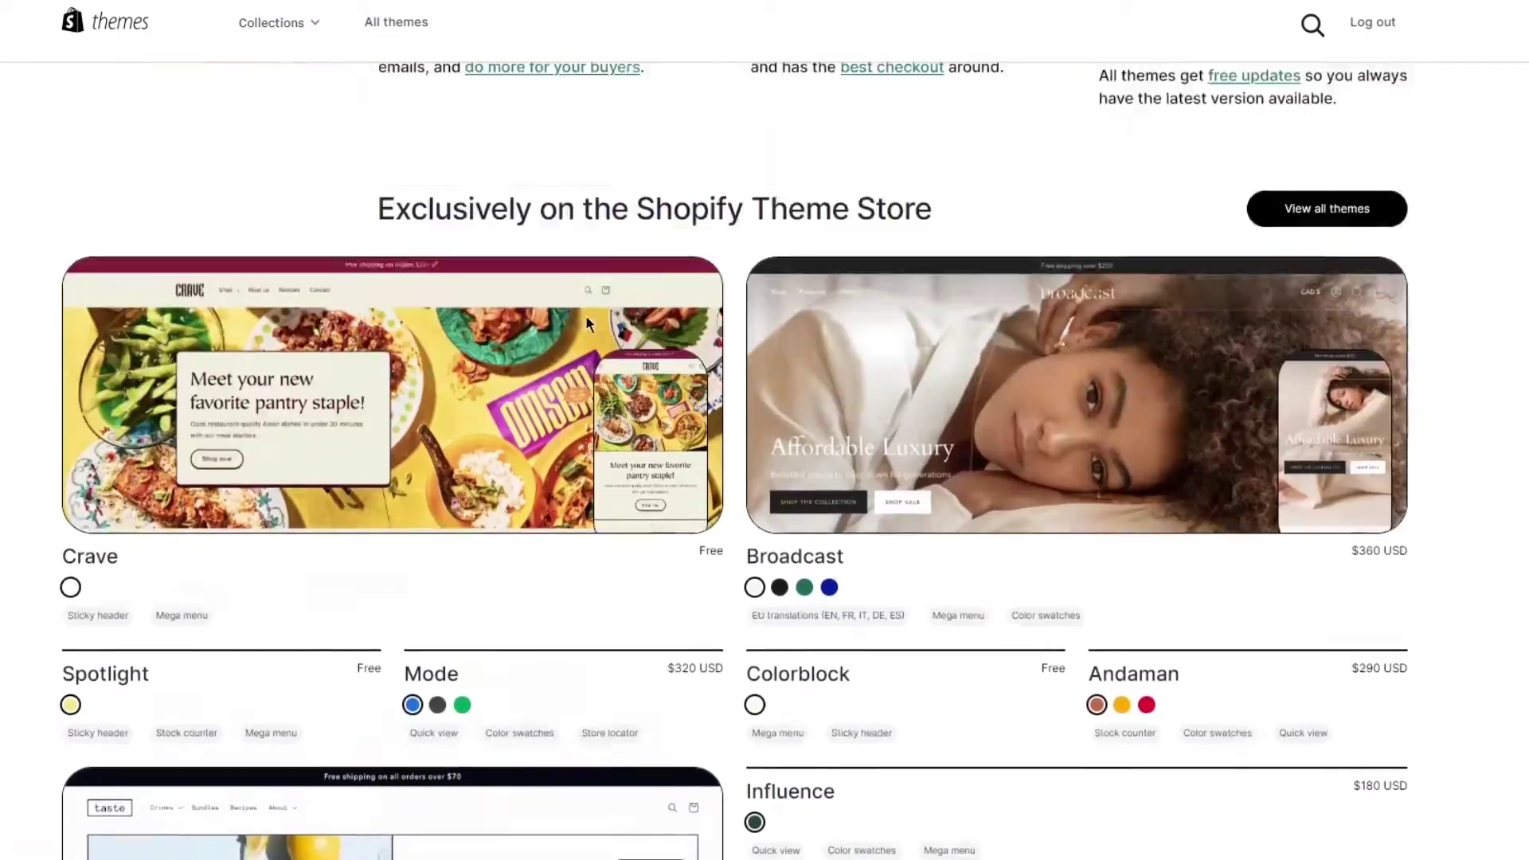
scroll(588, 313, "up", 10)
scroll(608, 306, "down", 12)
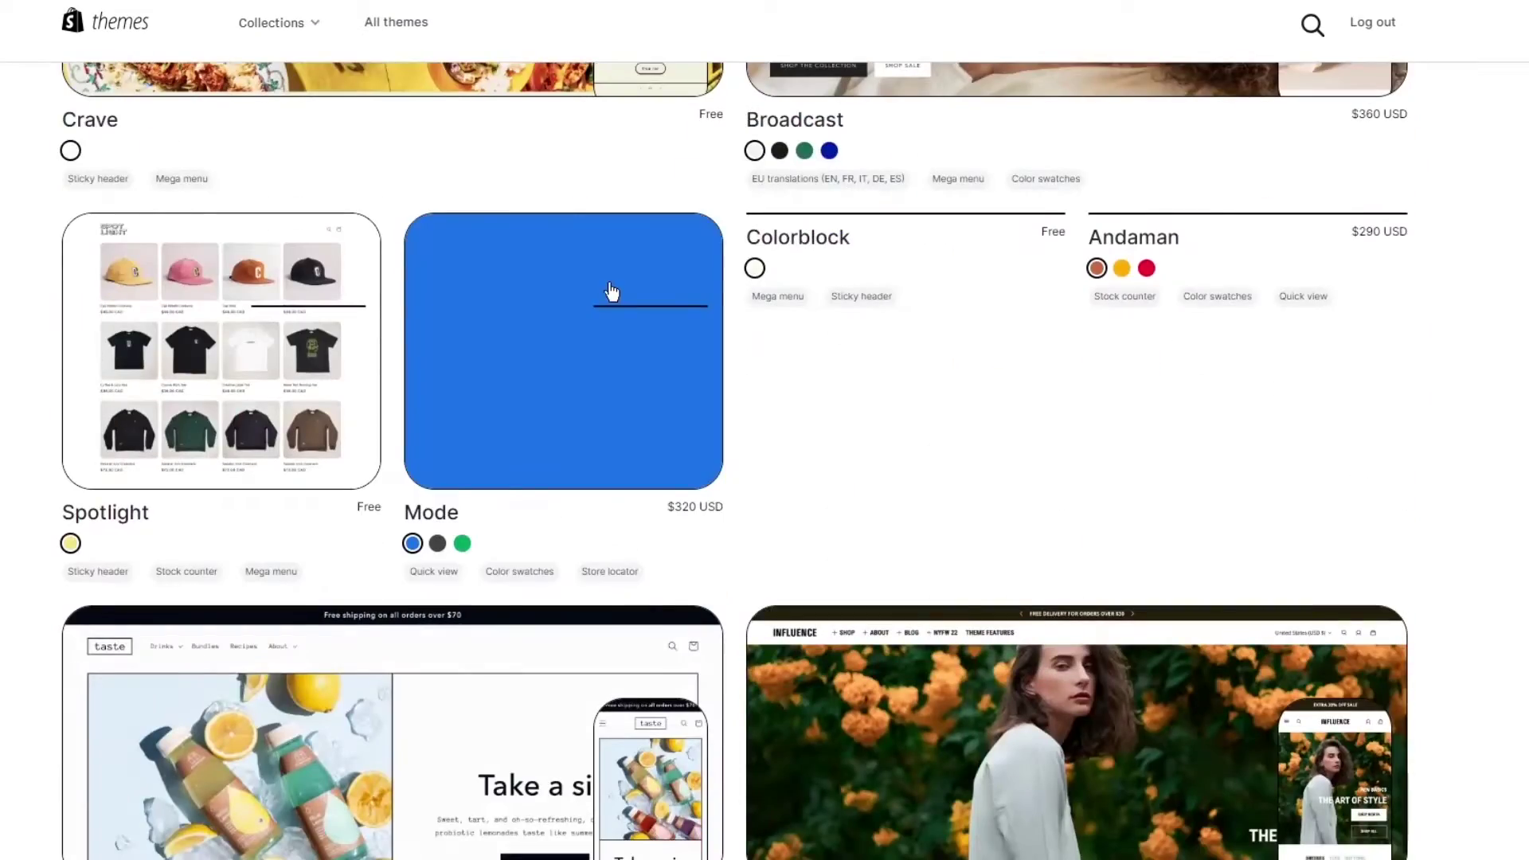
scroll(1431, 323, "down", 15)
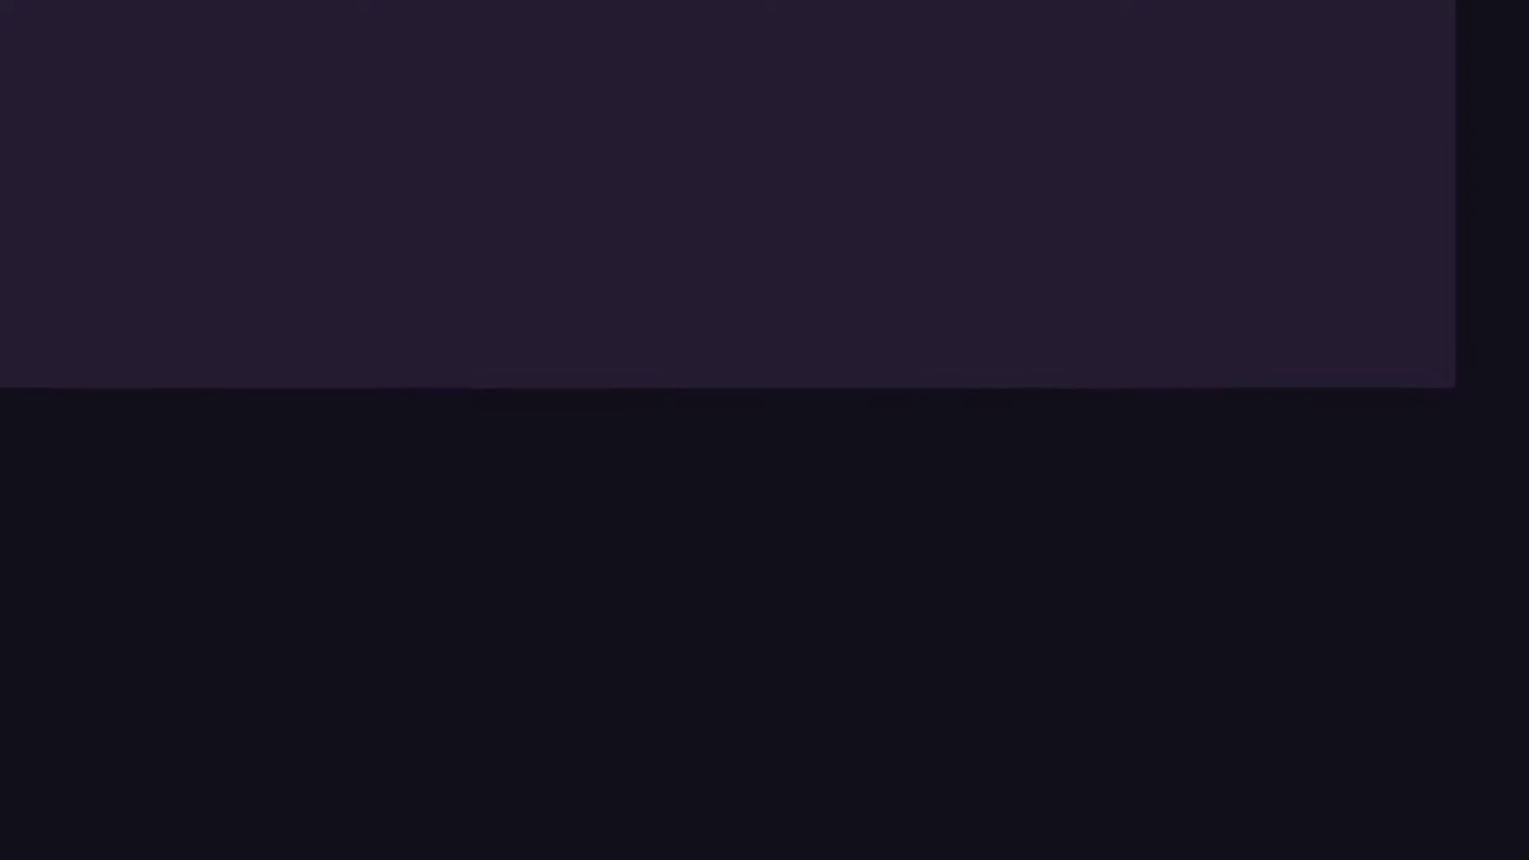
Step: Search Google for 'debutiyfy theme' and accept the corrected spelling 'debutify theme'
type("debutiyfy the")
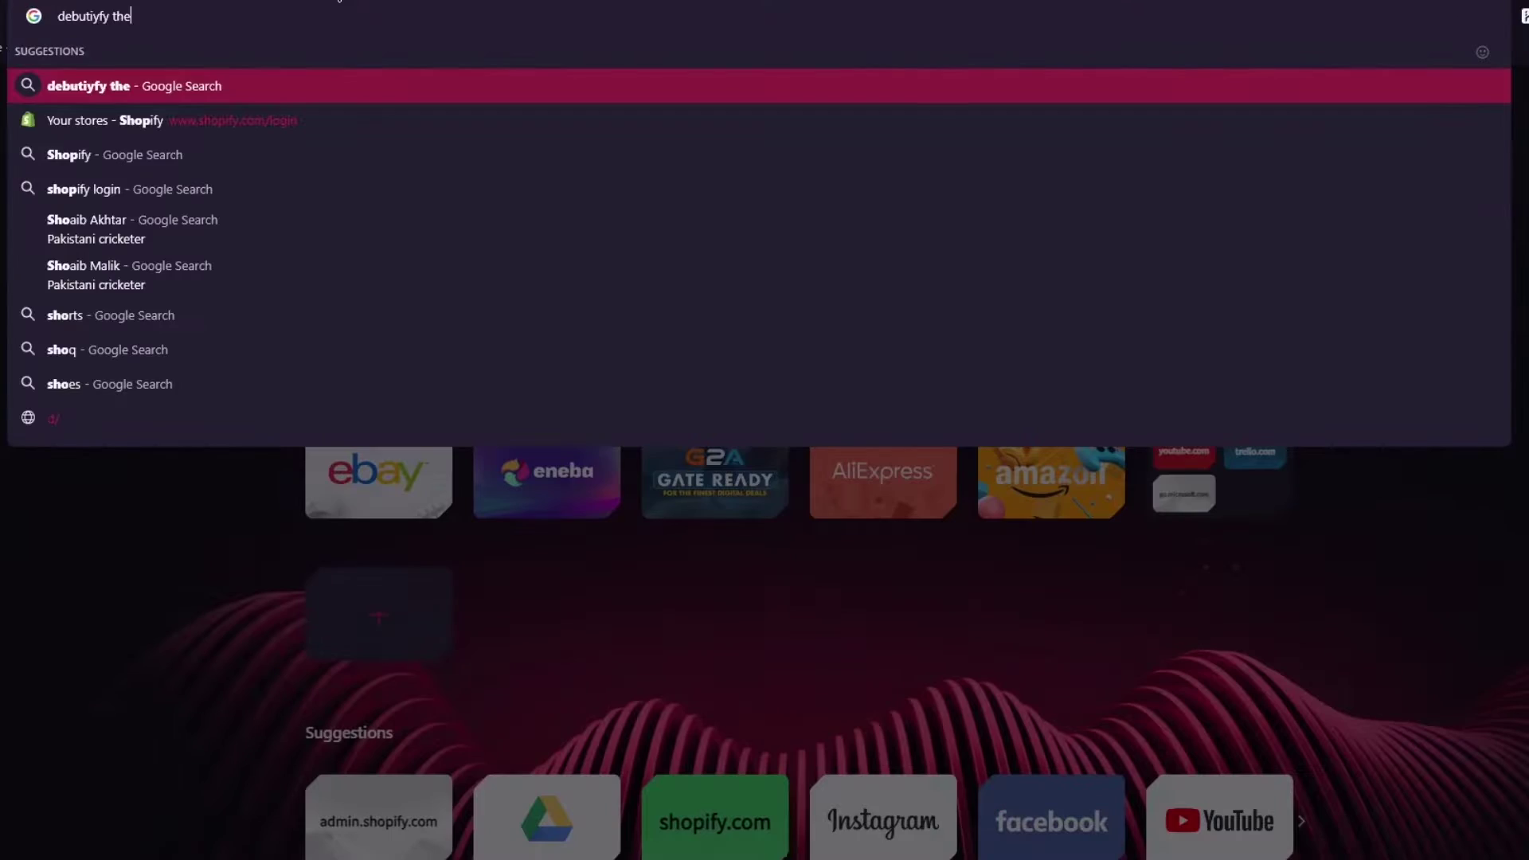
type("me")
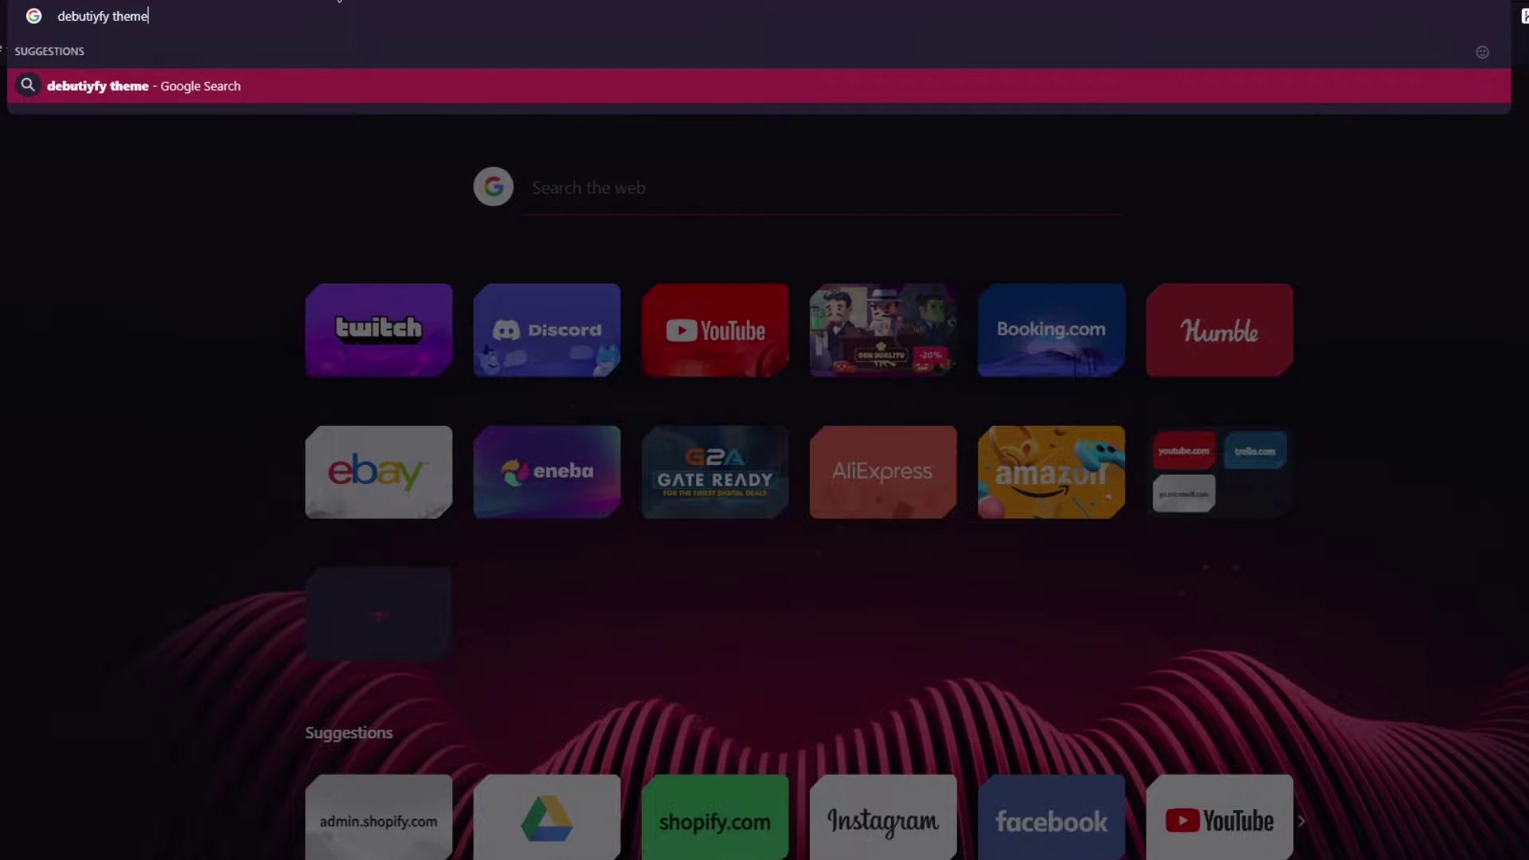
key("Return")
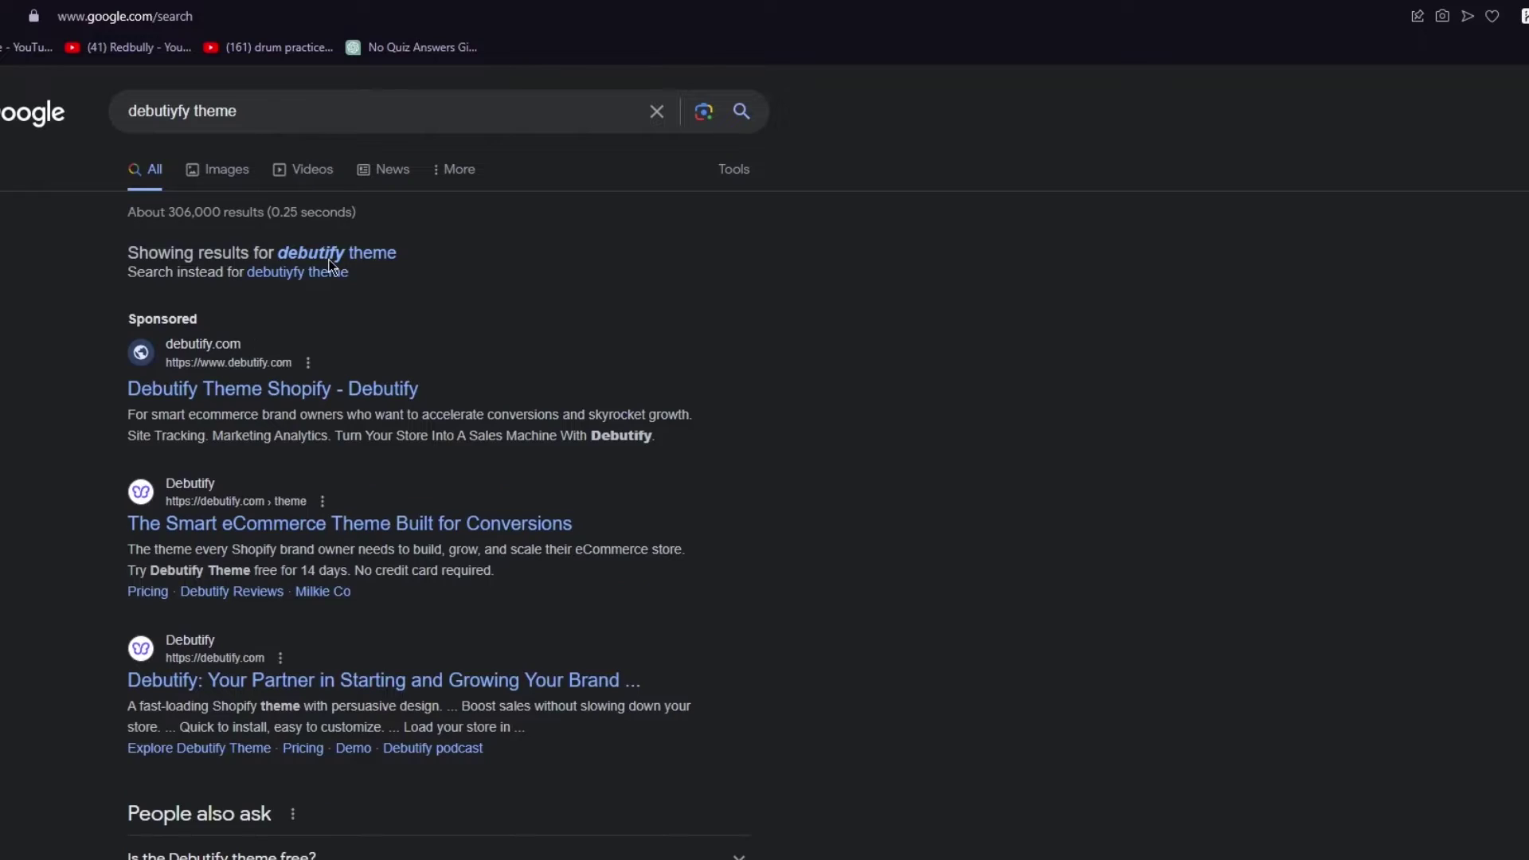
left_click(331, 255)
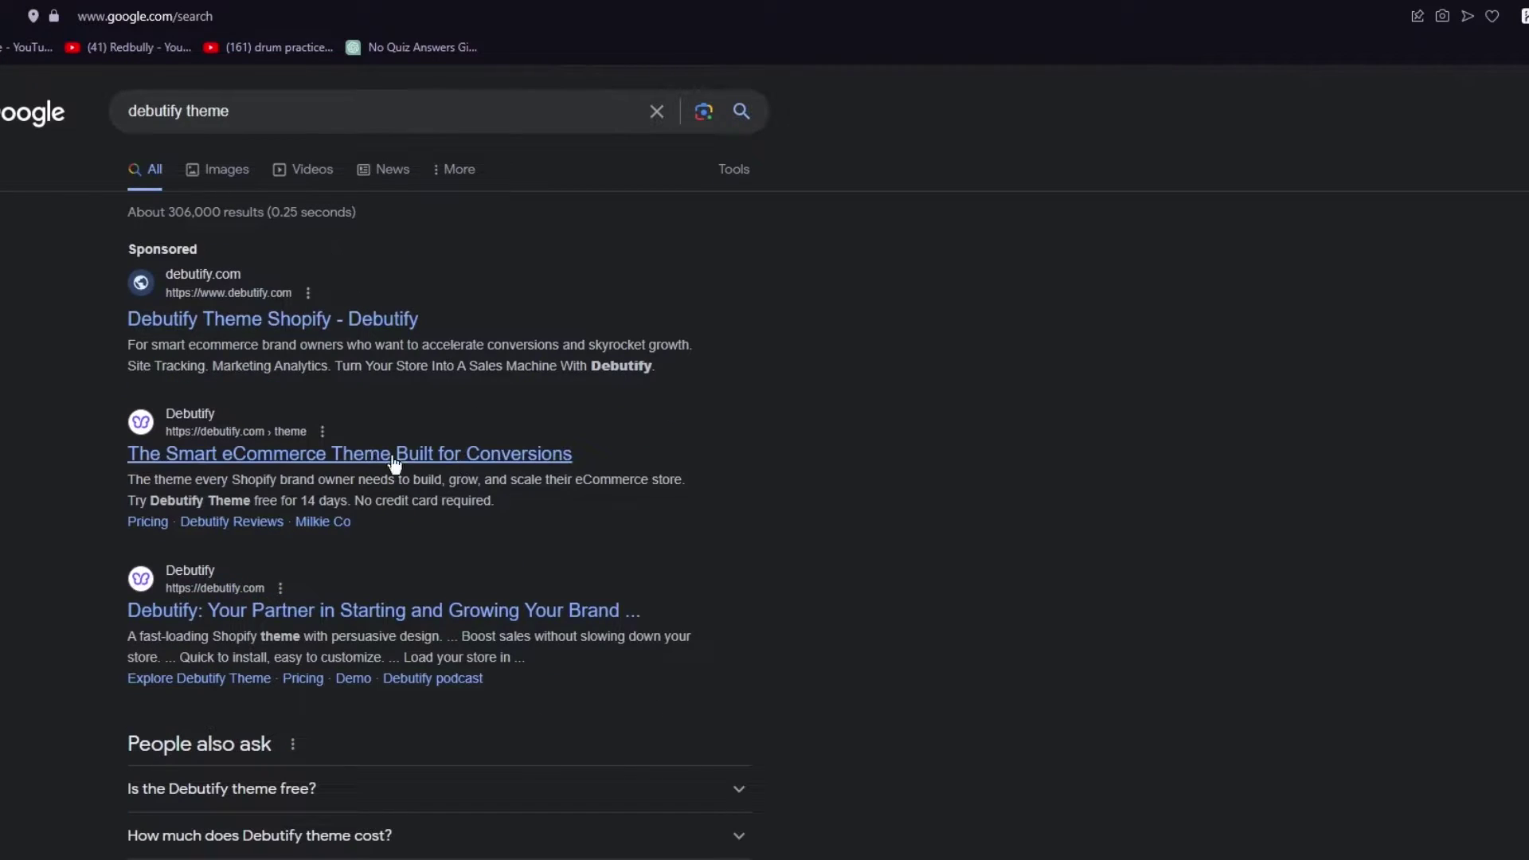
scroll(14, 422, "down", 5)
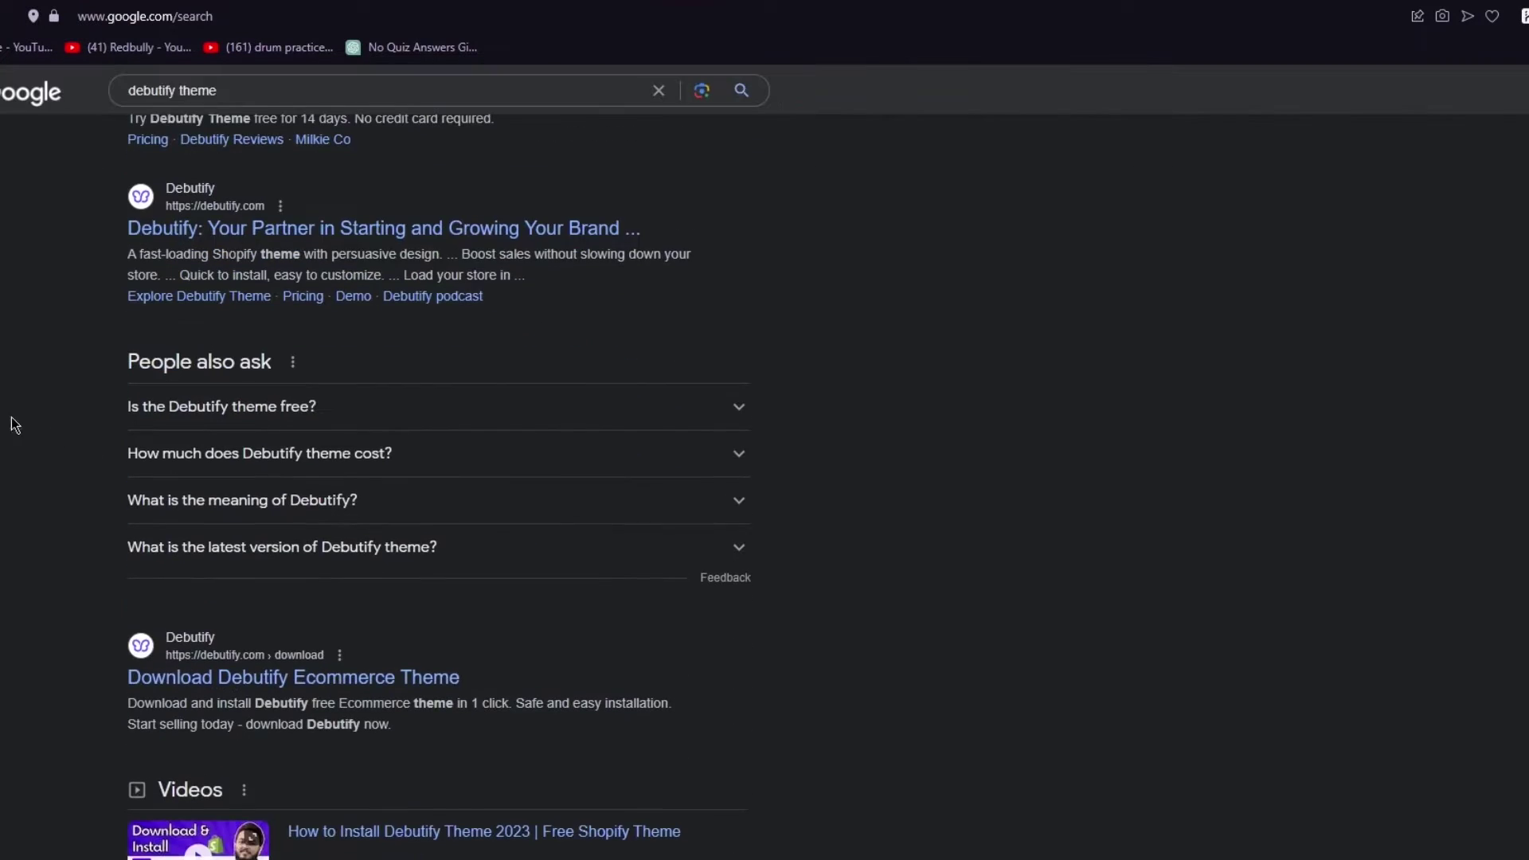
scroll(41, 430, "up", 3)
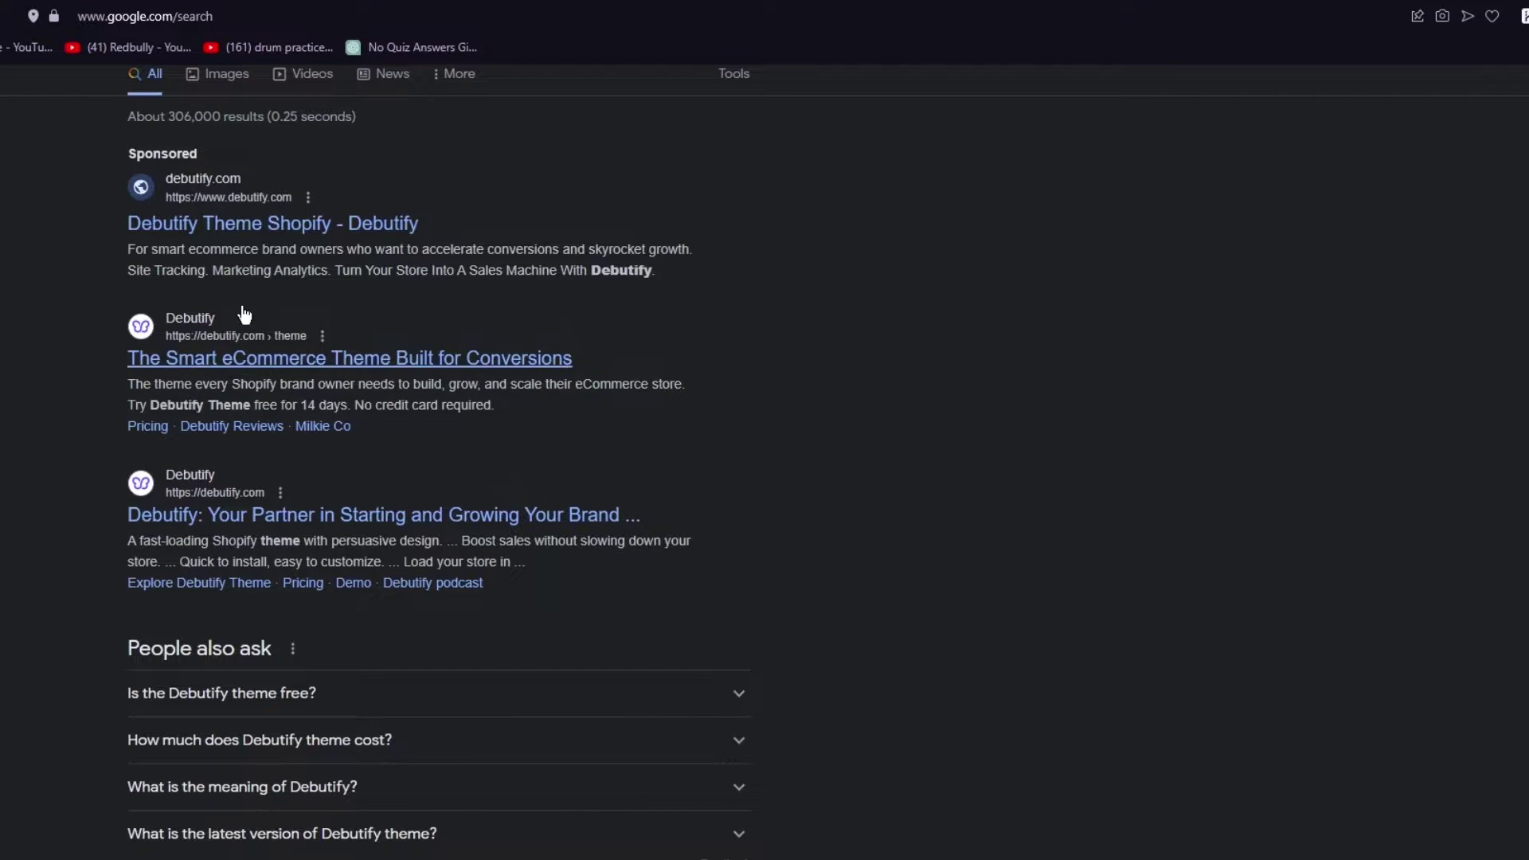
Step: Open the sponsored Debutify result and autofill the sign-up form's full name
left_click(171, 224)
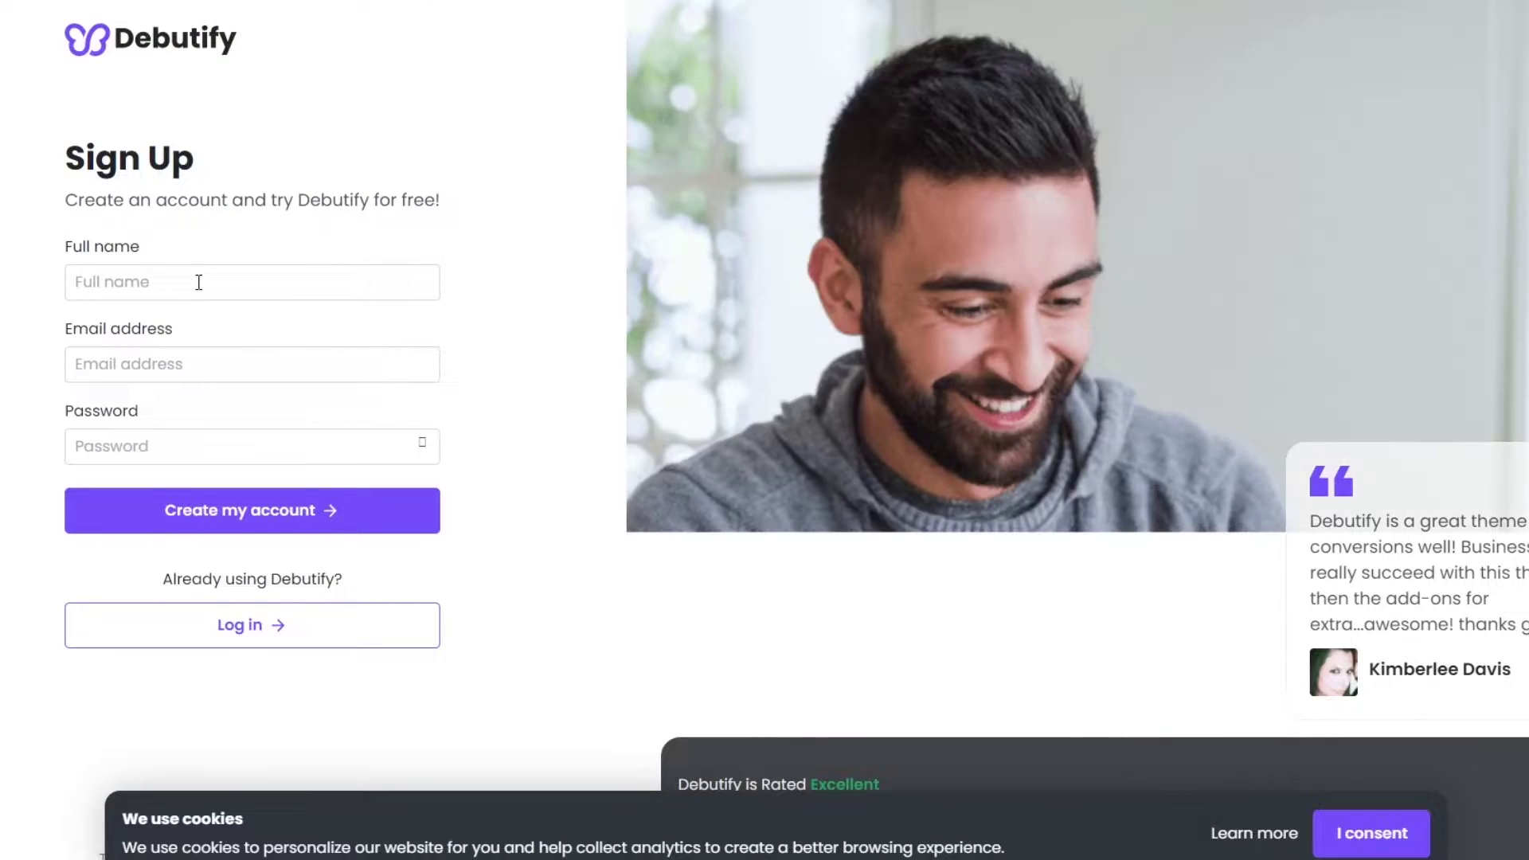
left_click(256, 273)
left_click(239, 333)
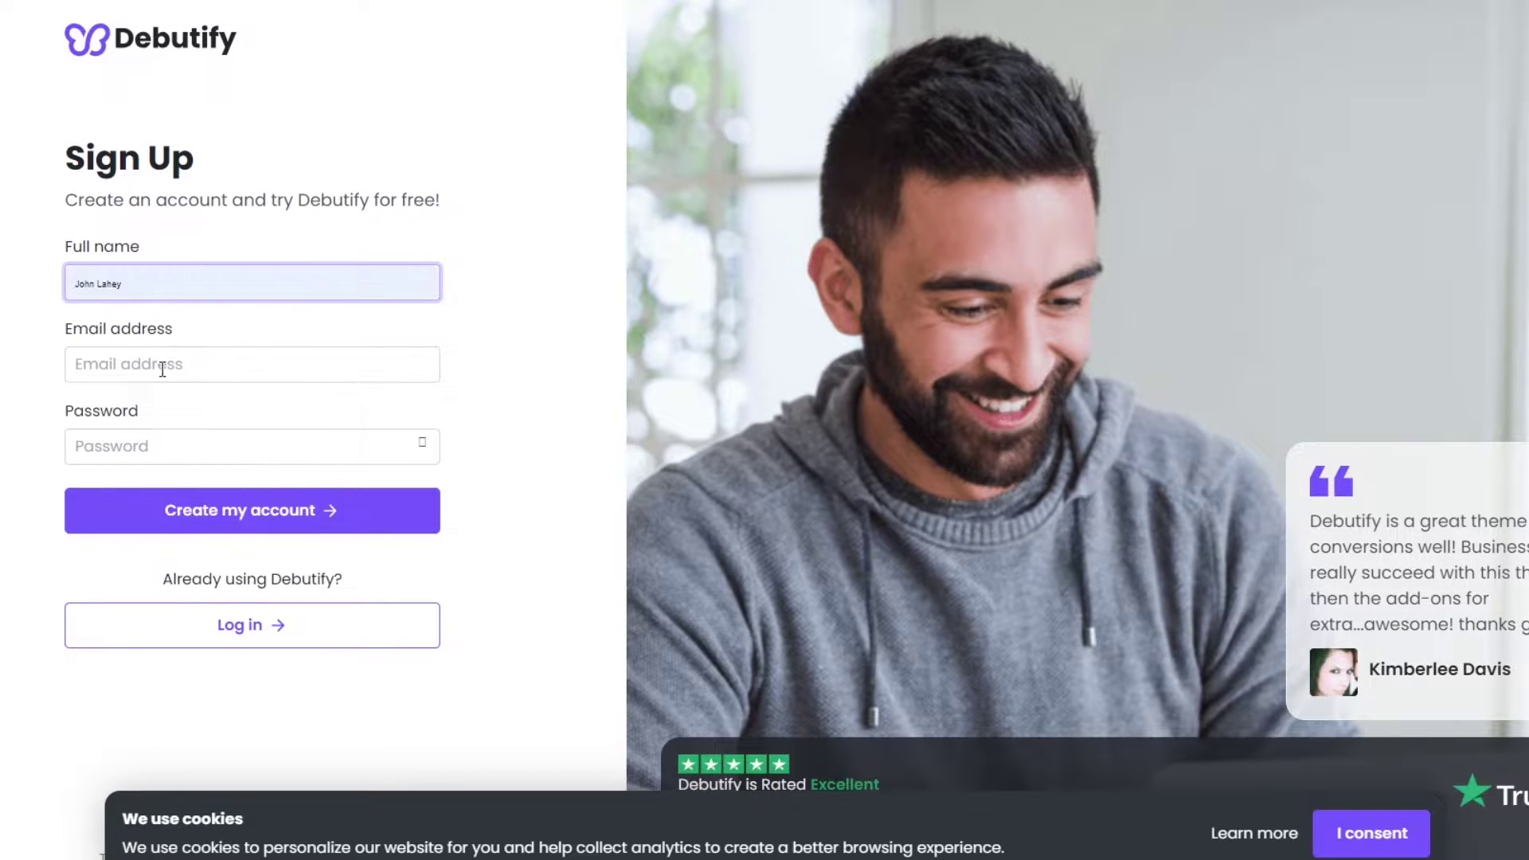
left_click(179, 364)
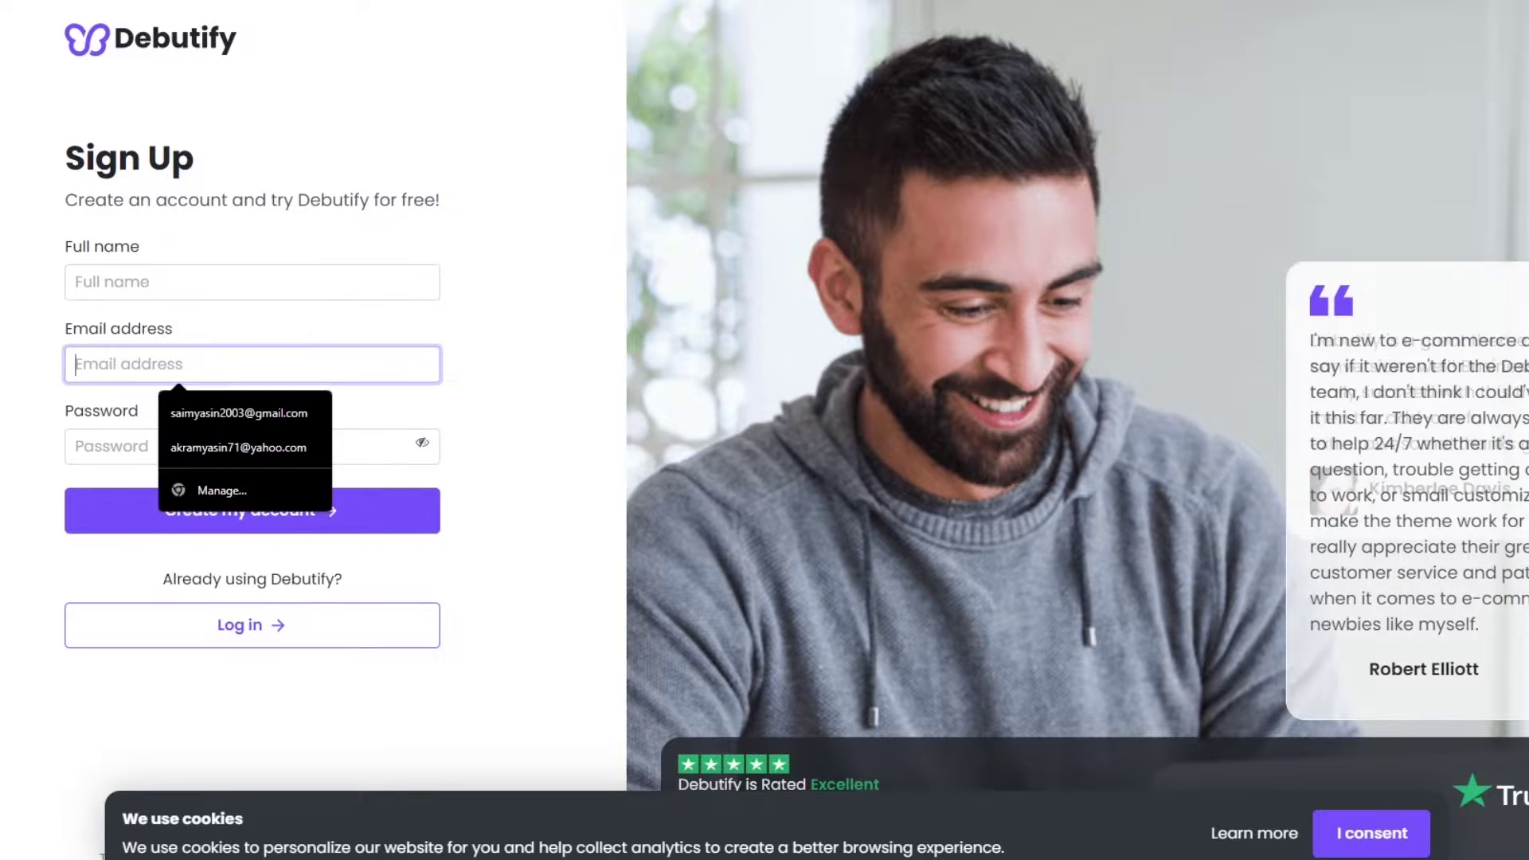
left_click(239, 282)
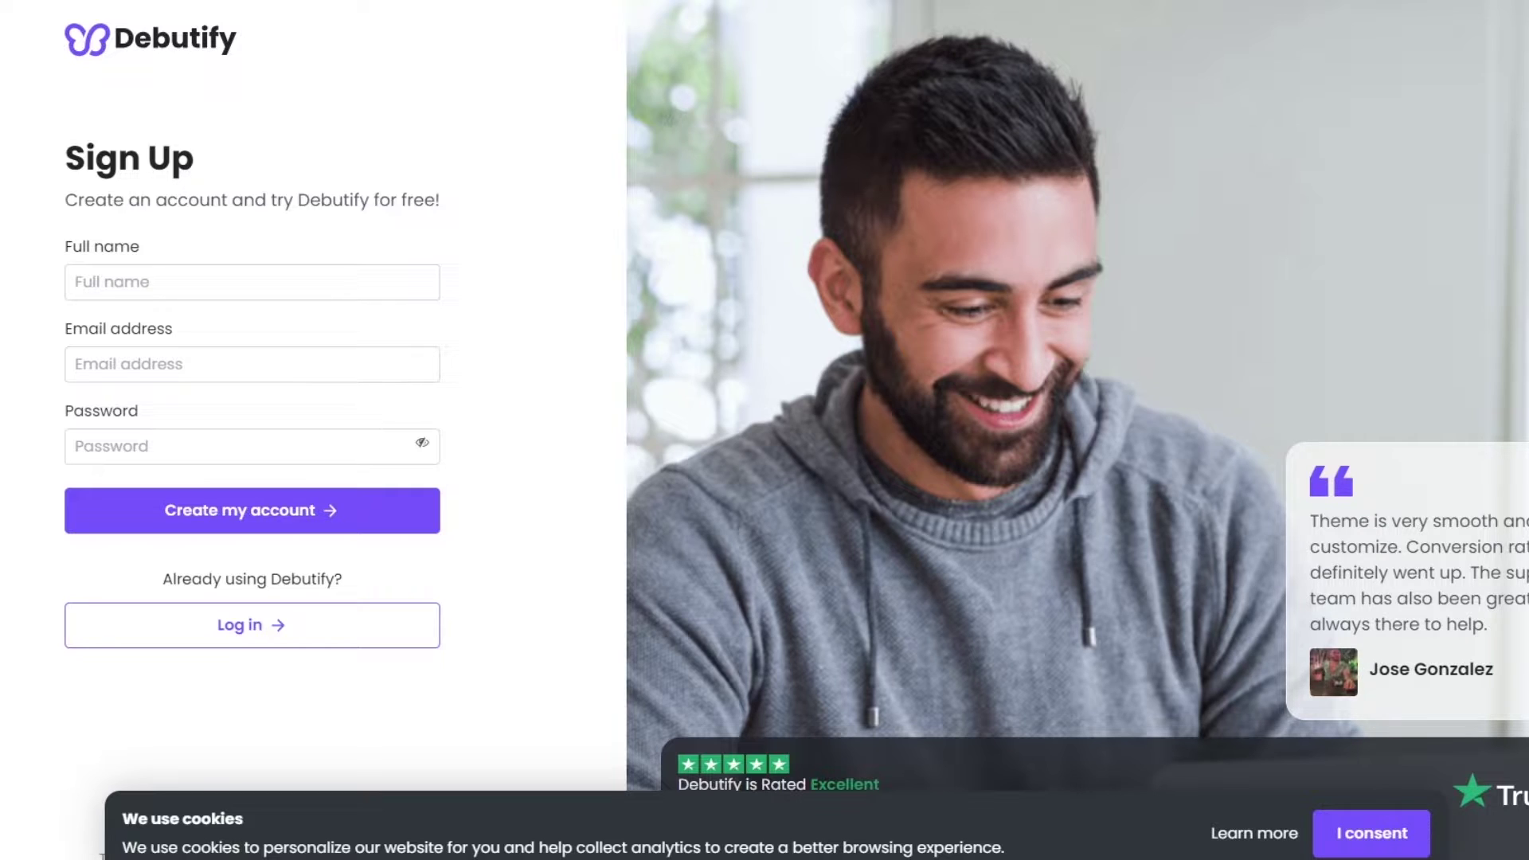
left_click(283, 285)
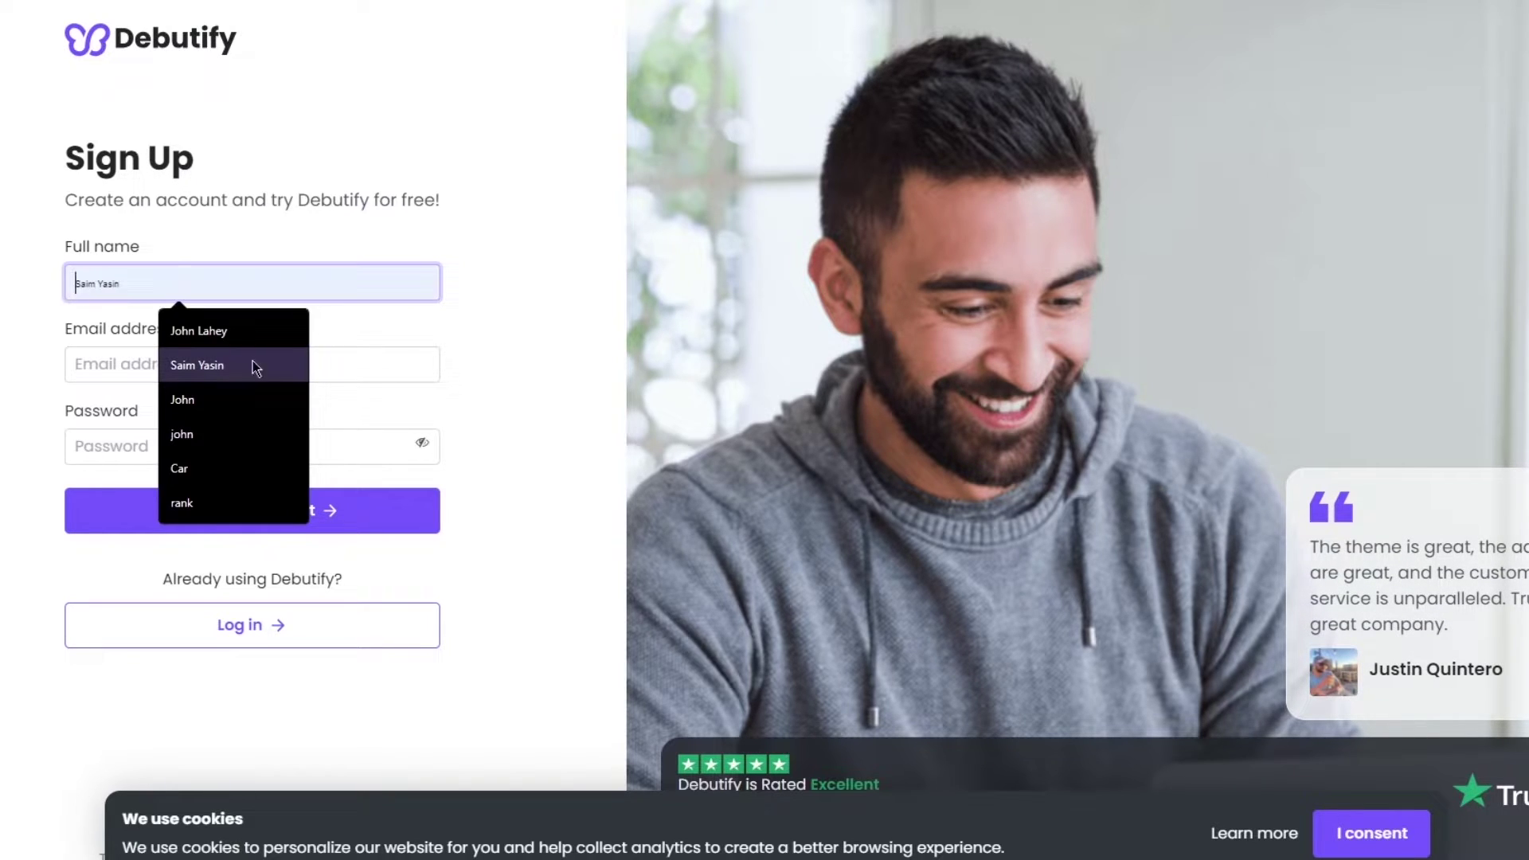
left_click(215, 343)
left_click(385, 363)
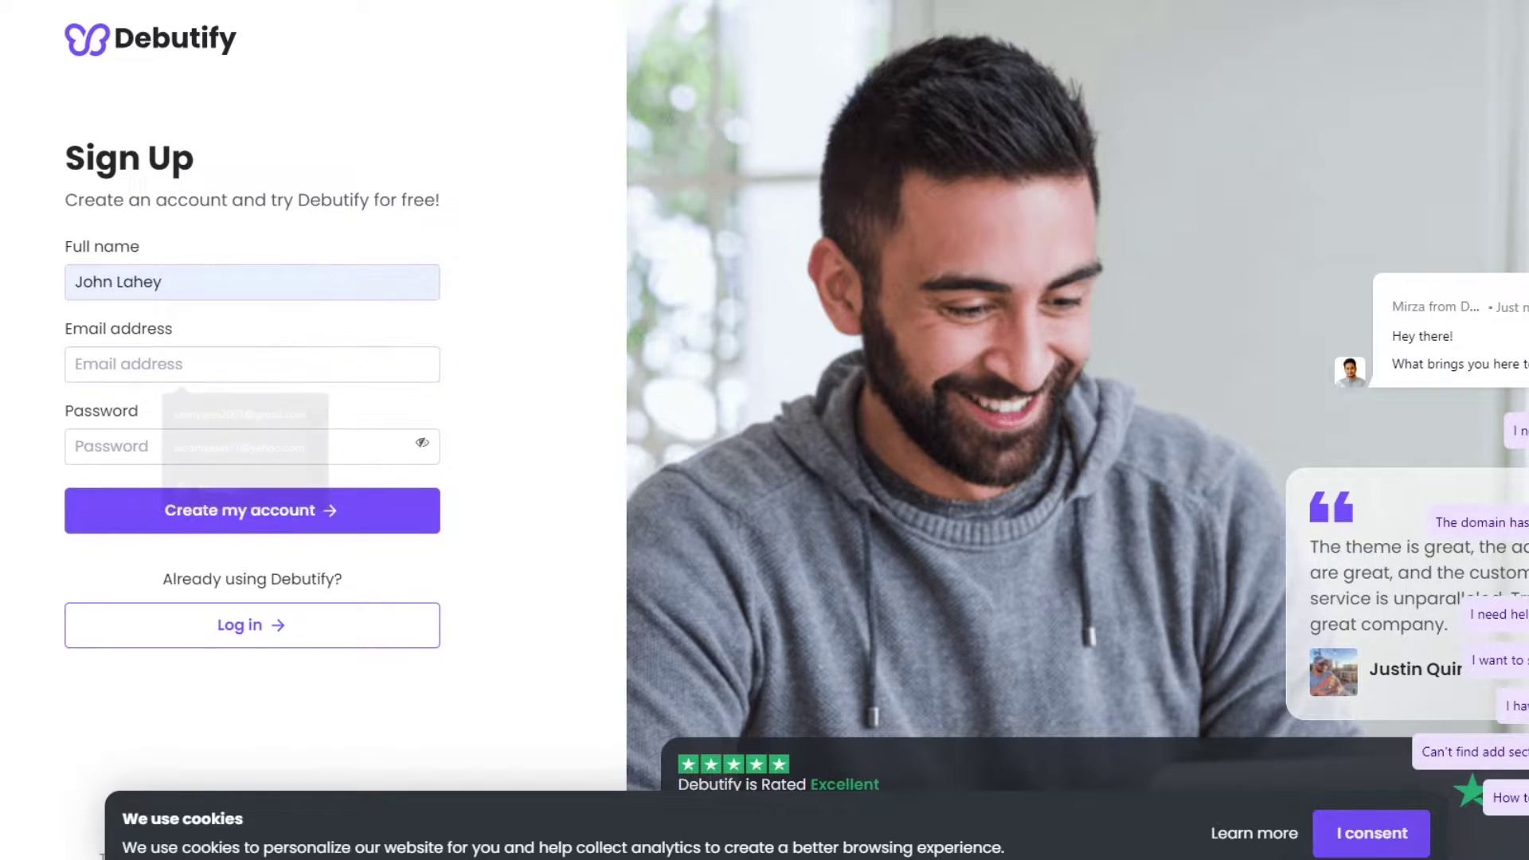
Step: Paste the e-mail address, enter a password, and submit to create the account
left_click(235, 364)
right_click(238, 367)
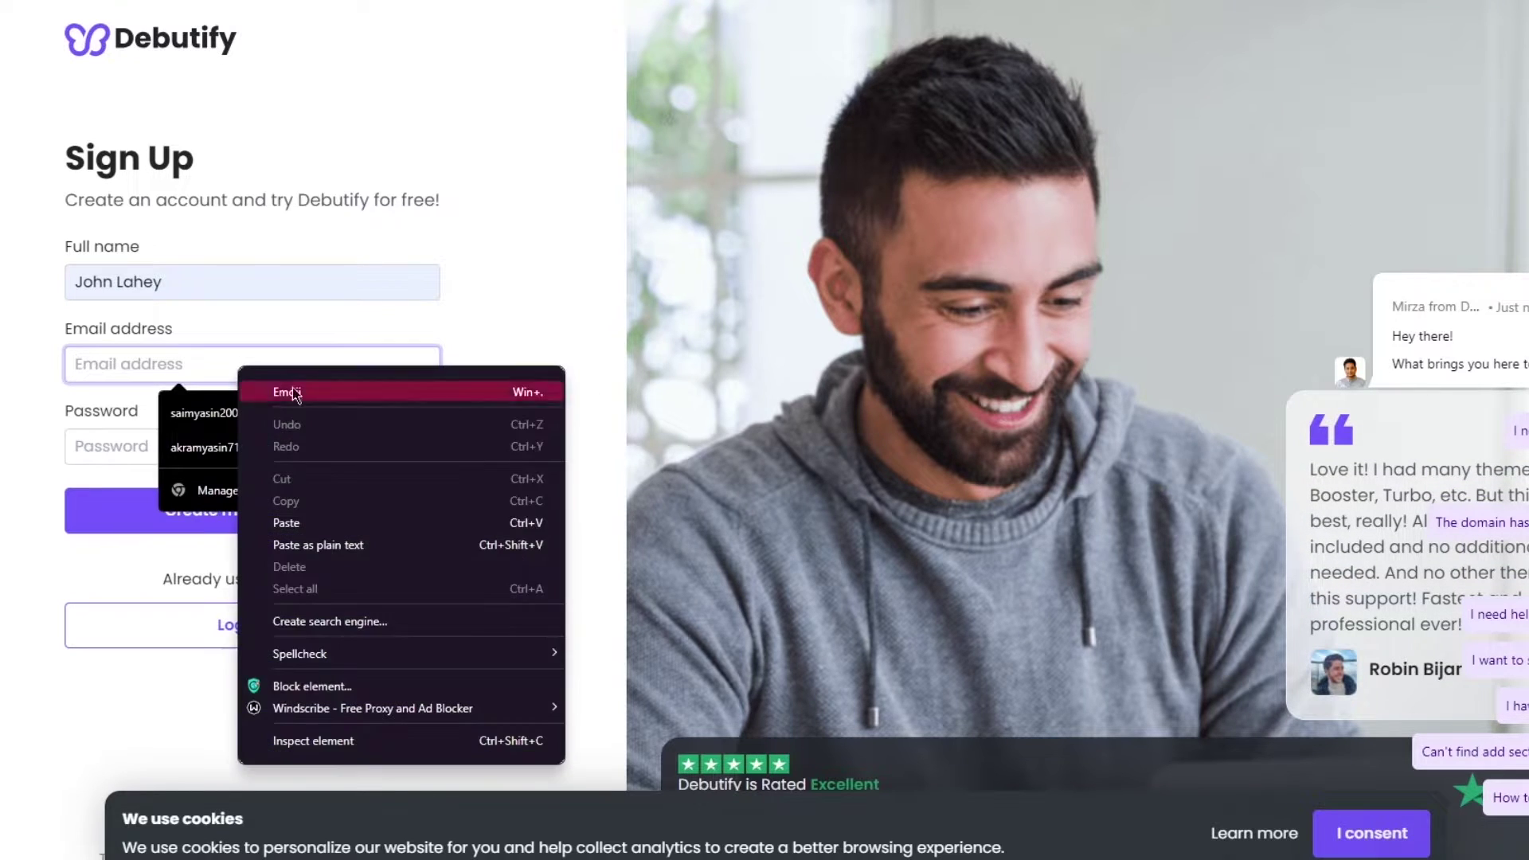
left_click(297, 522)
left_click(168, 433)
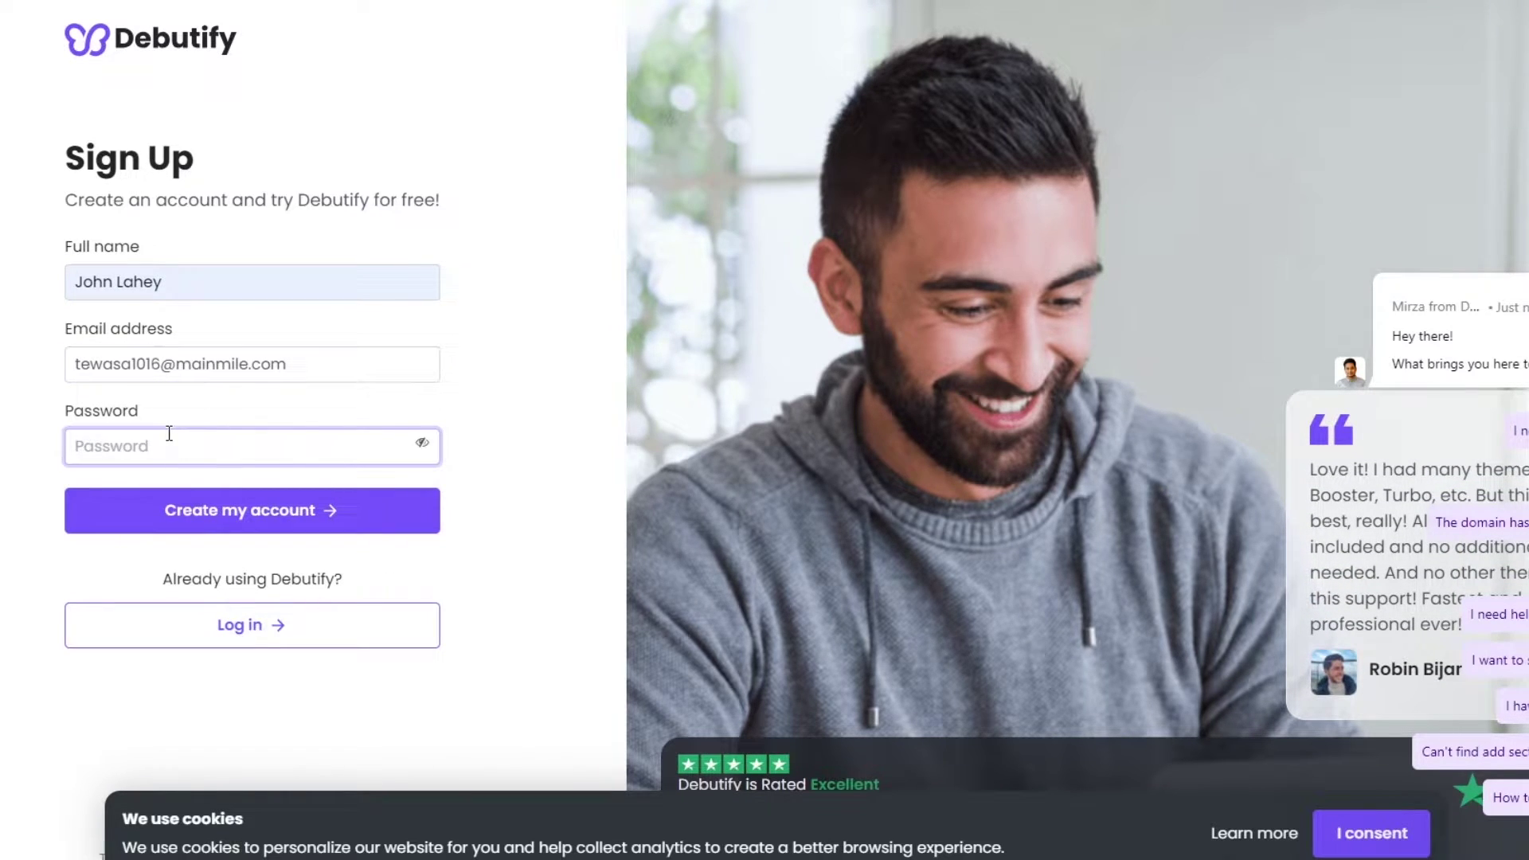
type("••••")
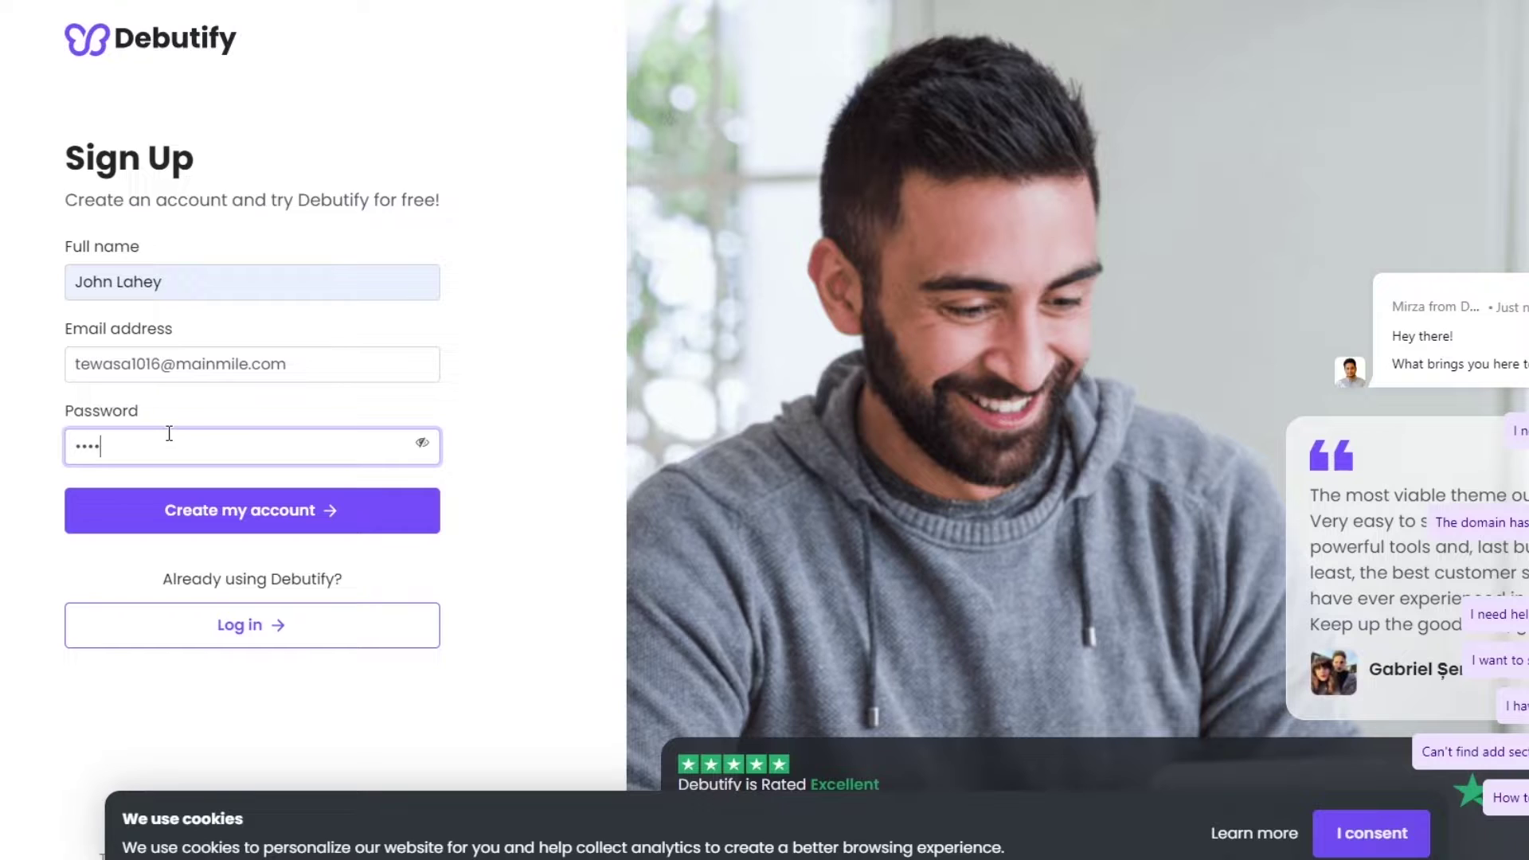
type("•••••")
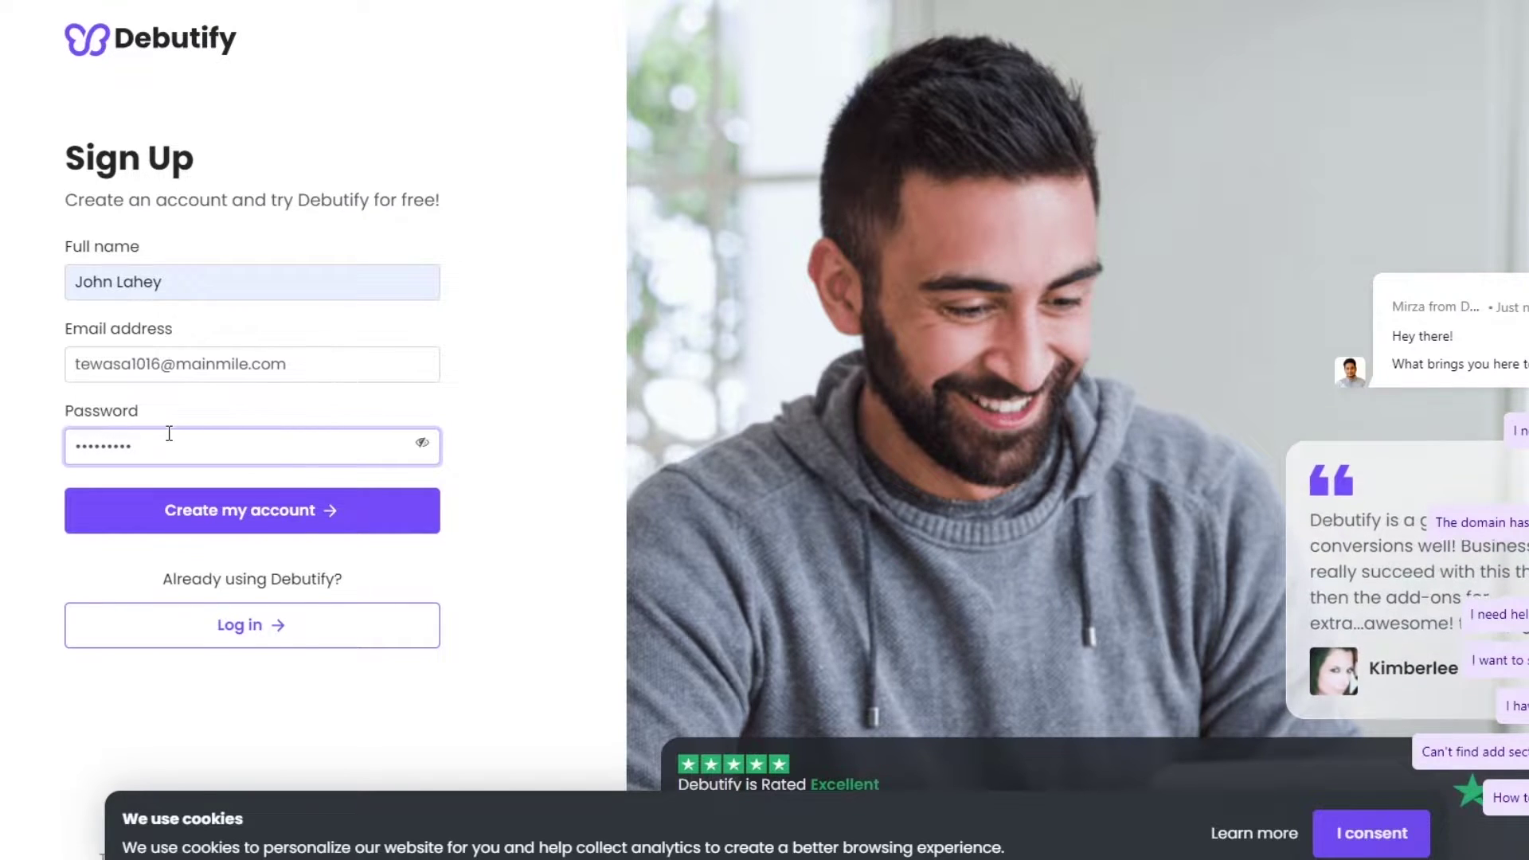
left_click(379, 489)
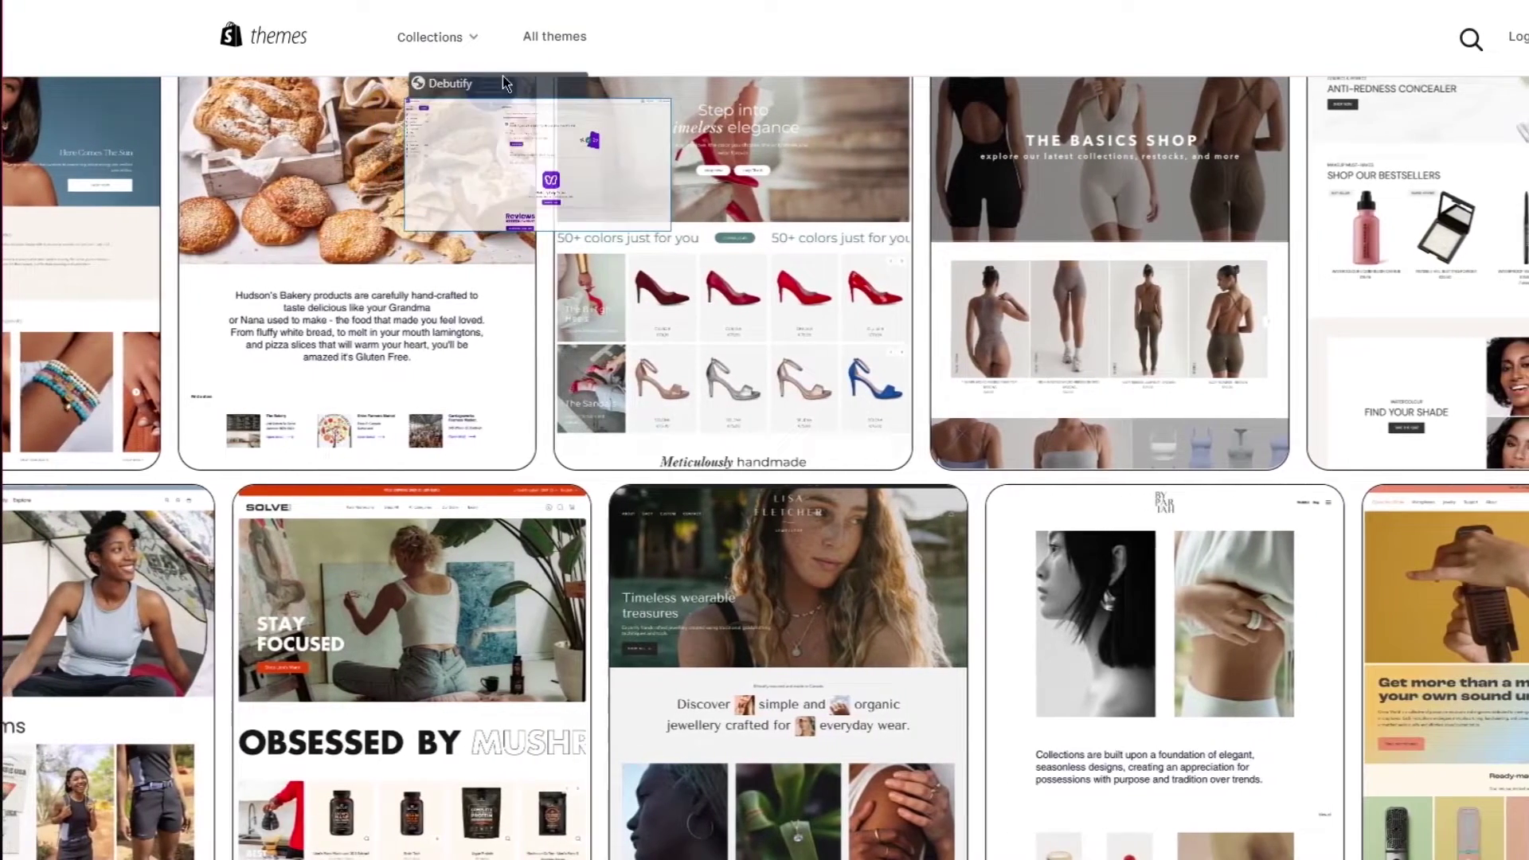
Step: Start Debutify's Connect store dialog, then copy the live My Store storefront's web address
left_click(503, 80)
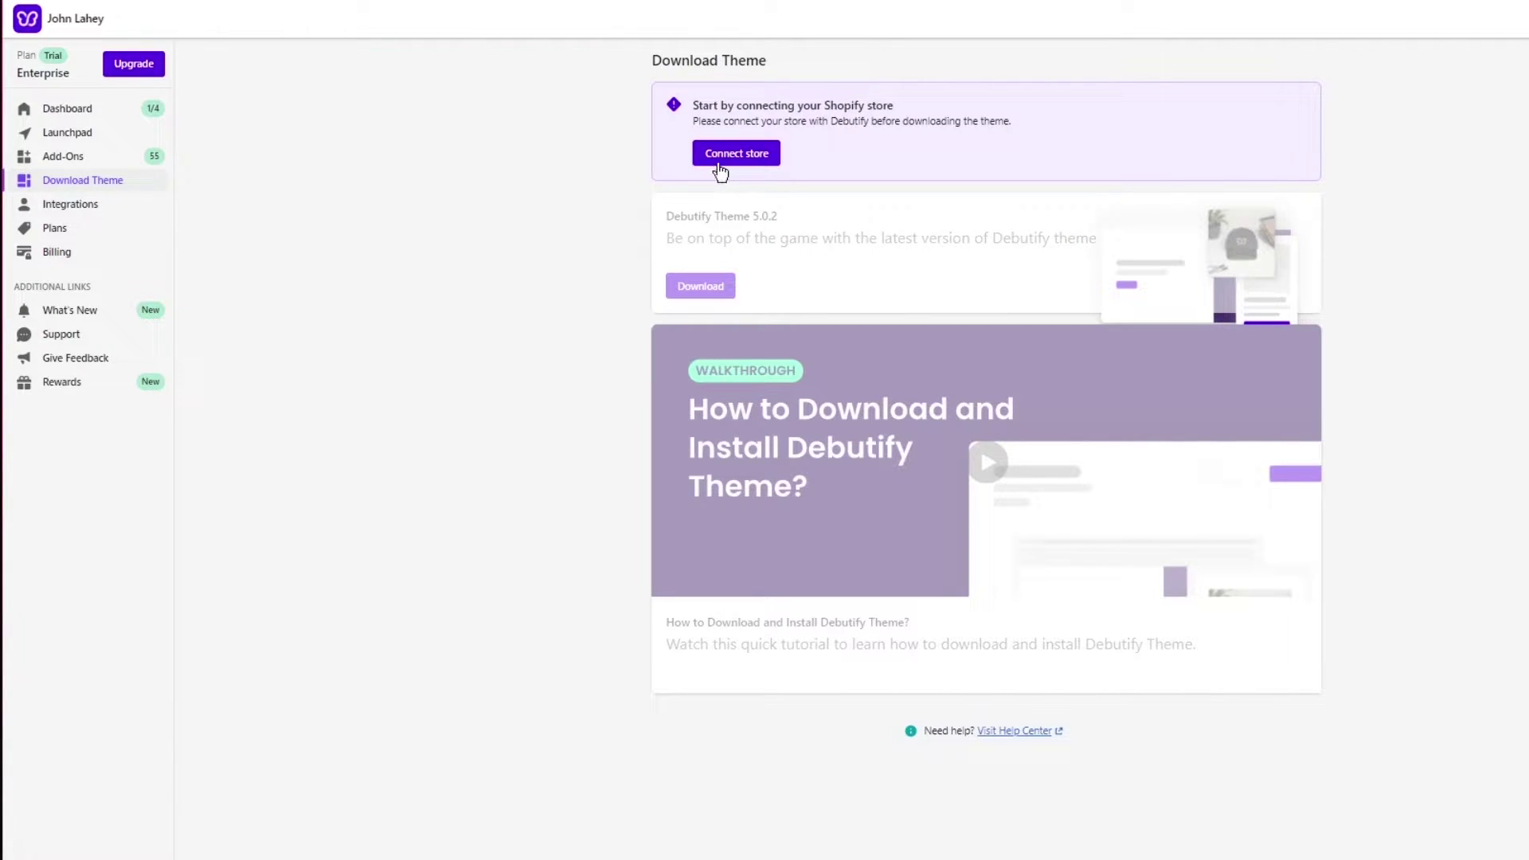
left_click(723, 155)
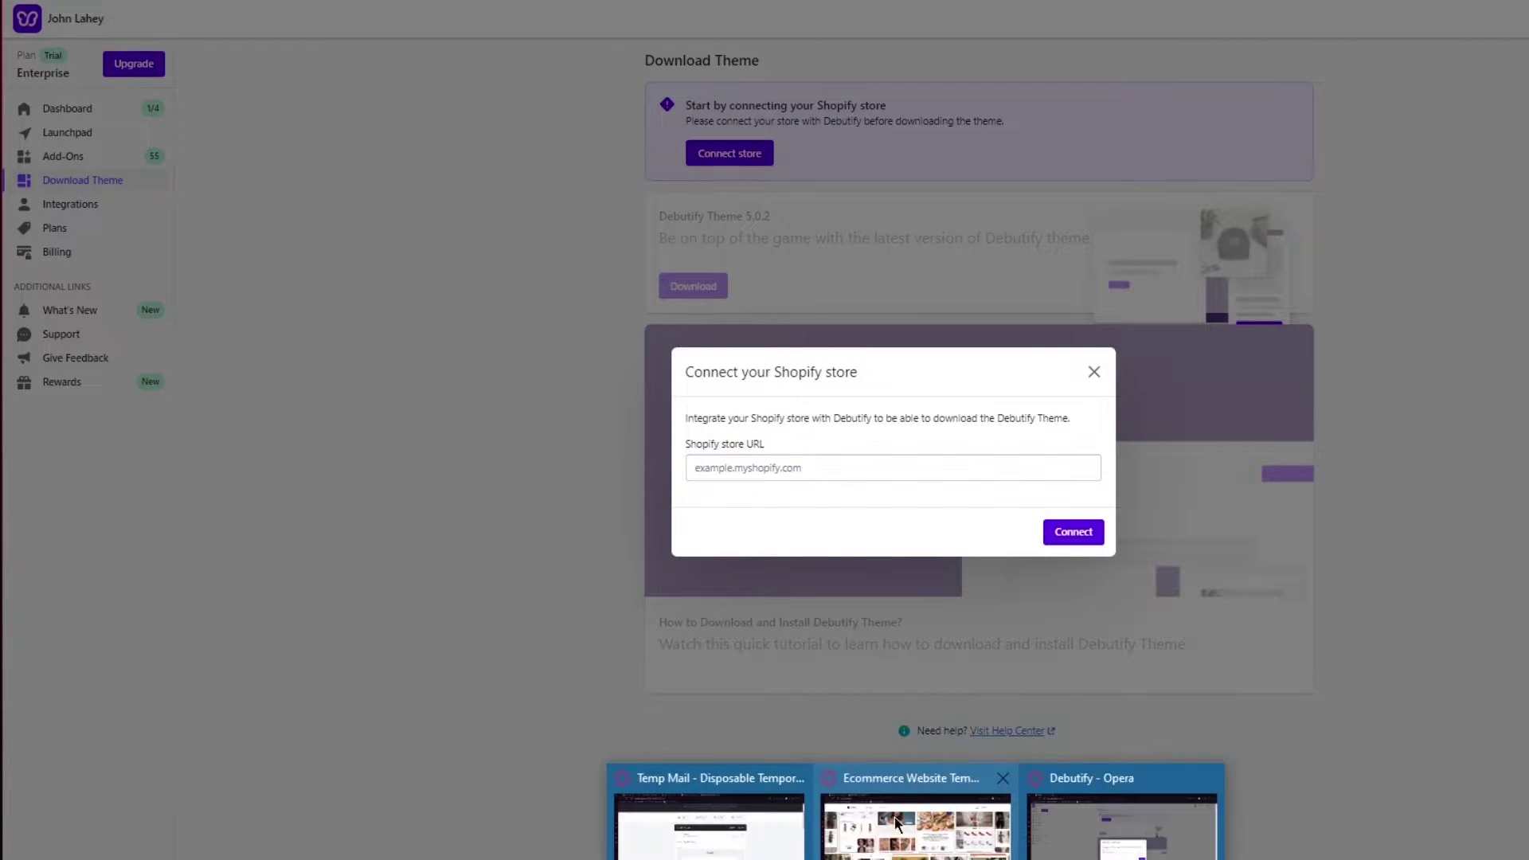
left_click(897, 834)
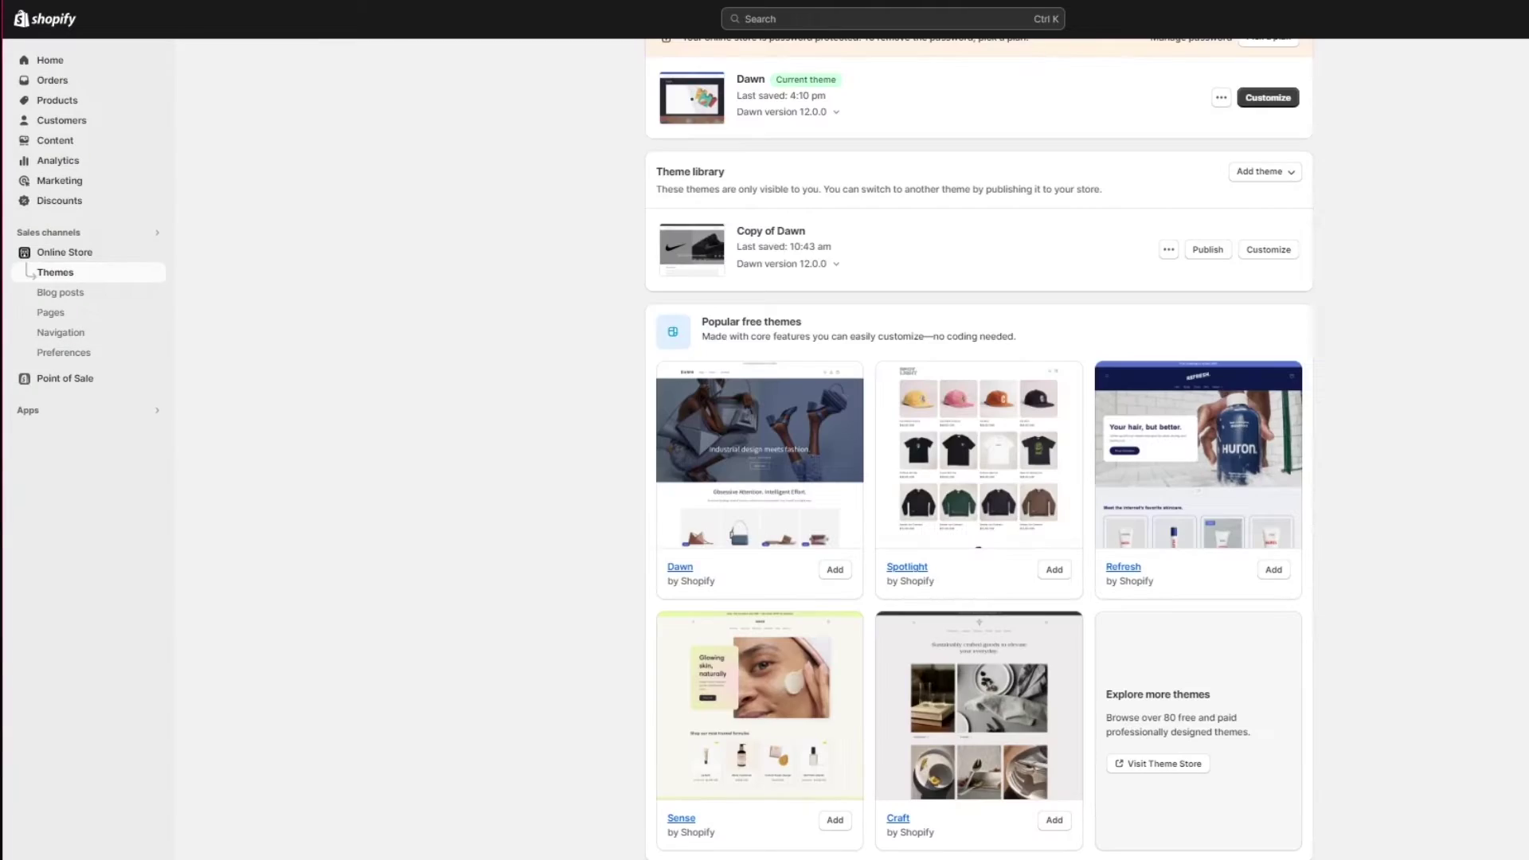
left_click(156, 252)
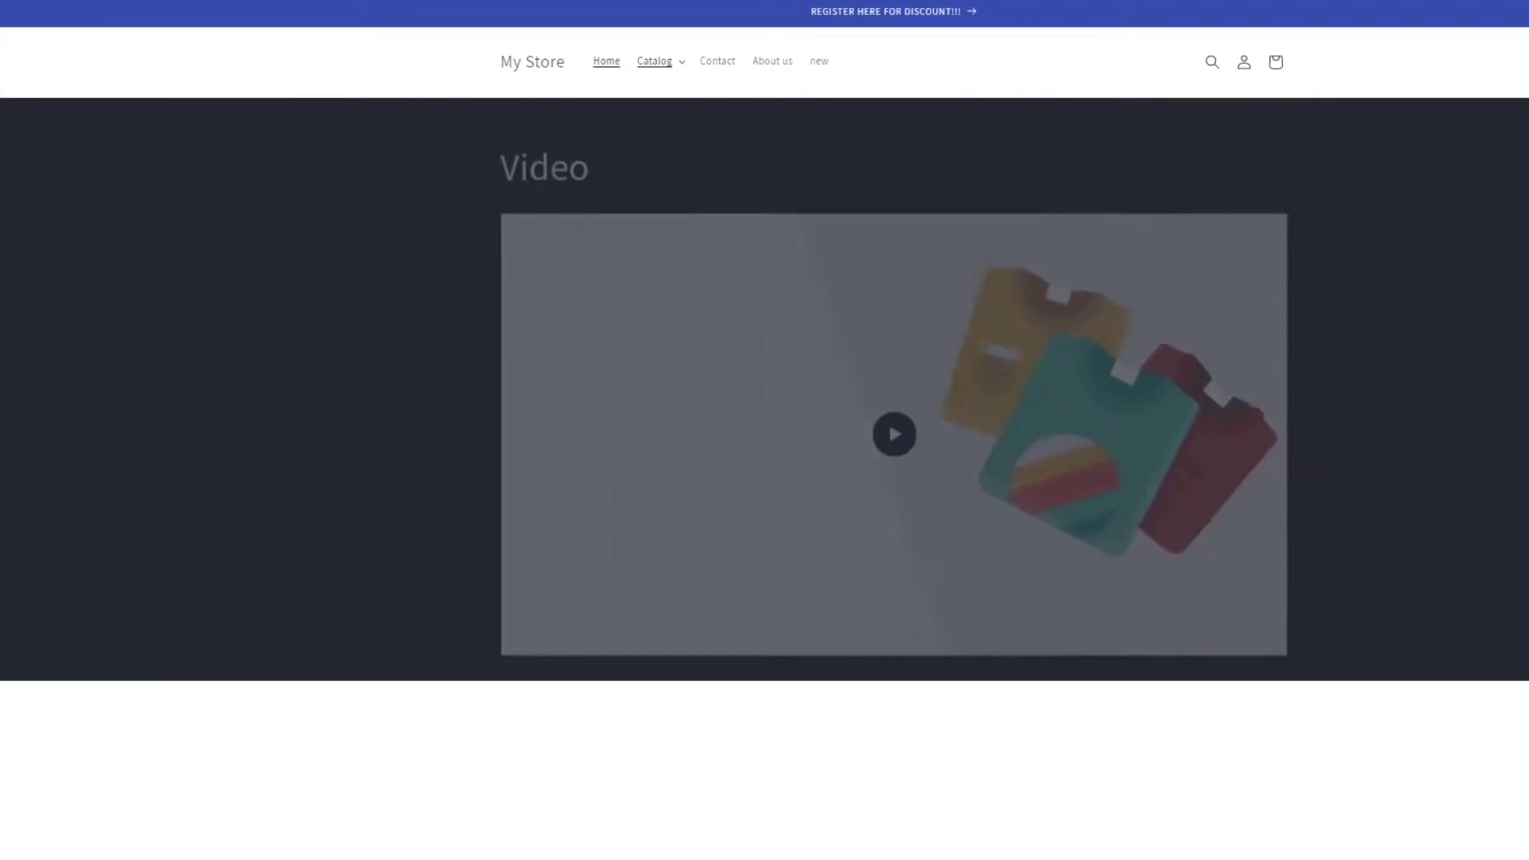
right_click(215, 4)
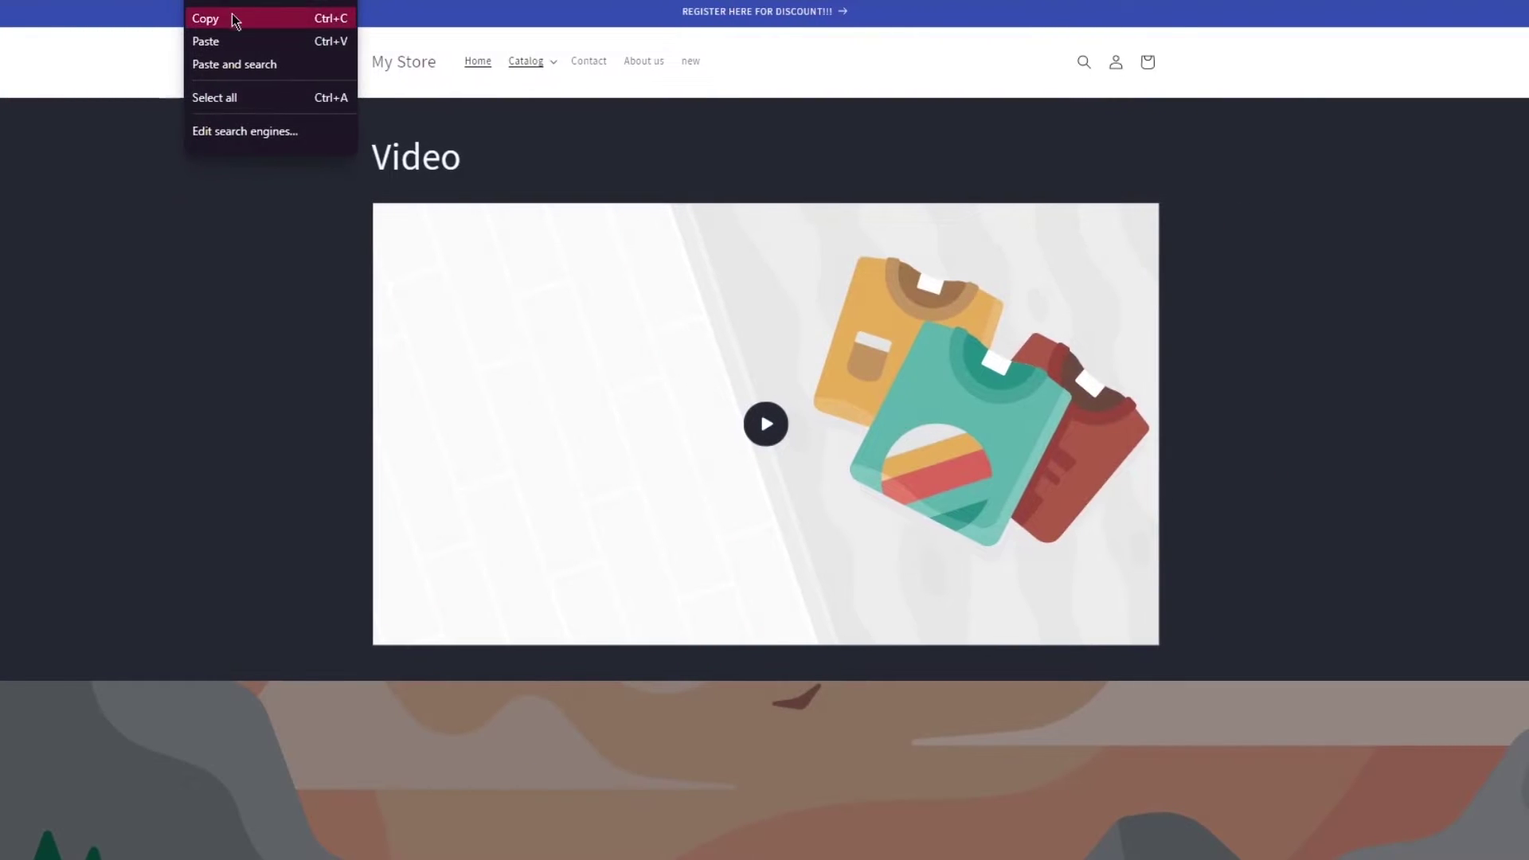
left_click(231, 17)
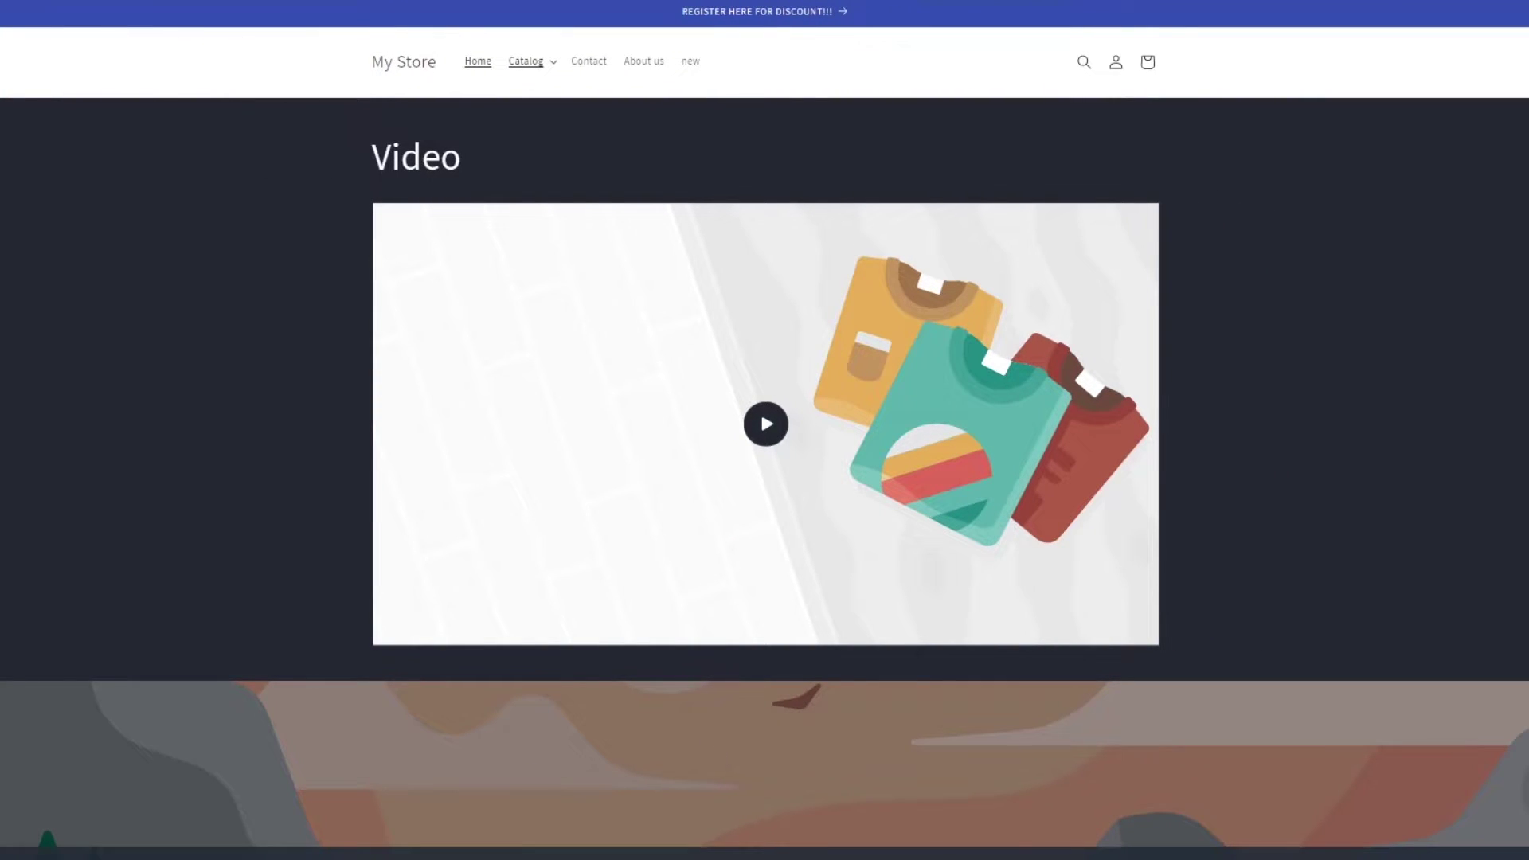
Step: Dismiss Debutify's welcome and announcement pop-ups, paste the store URL, and connect the store
mouse_move(724, 856)
left_click(931, 832)
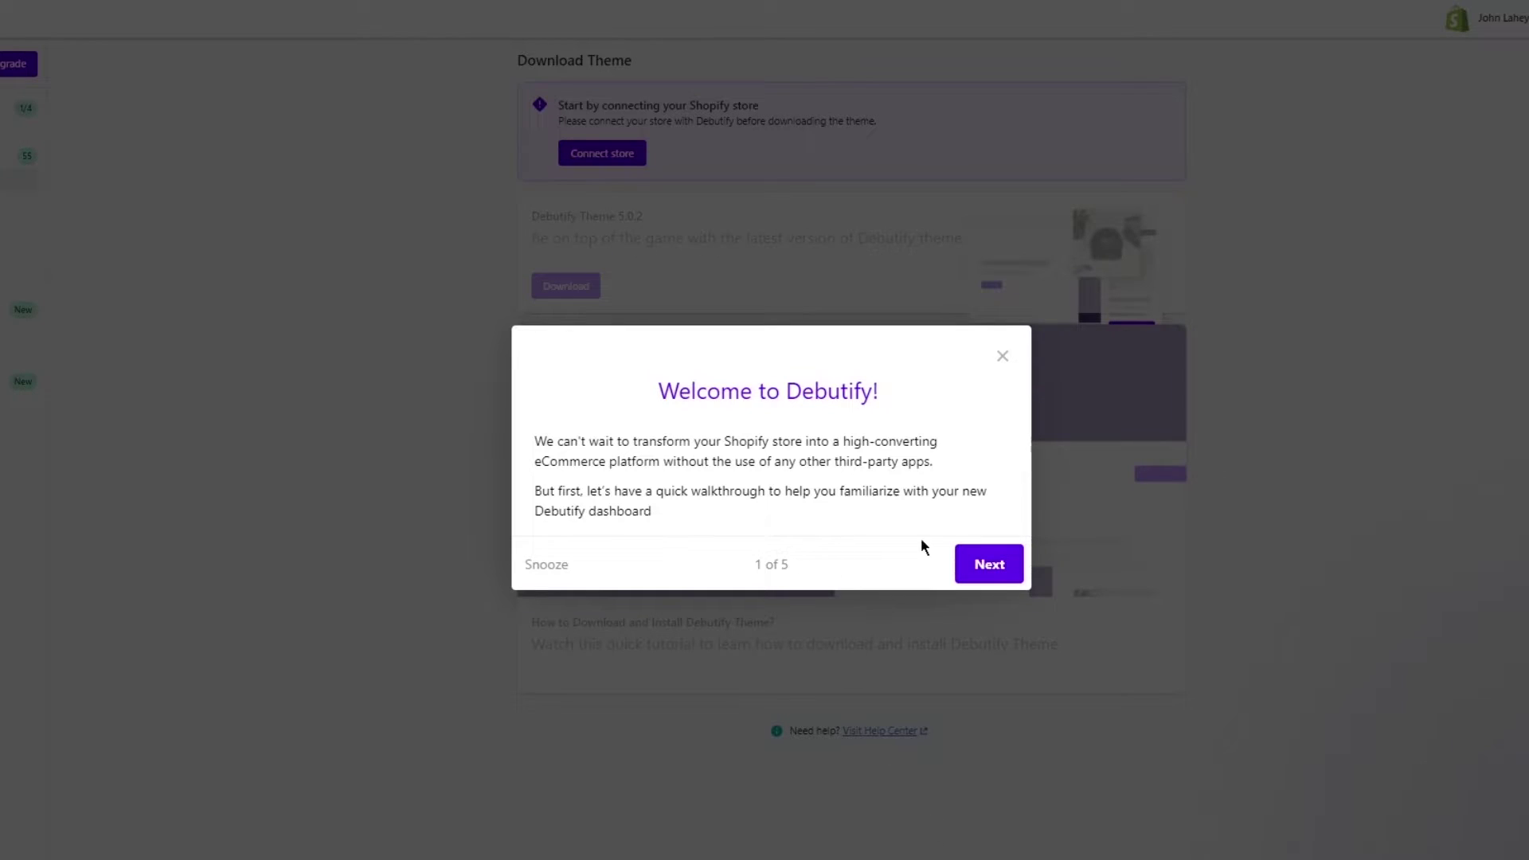
left_click(1002, 356)
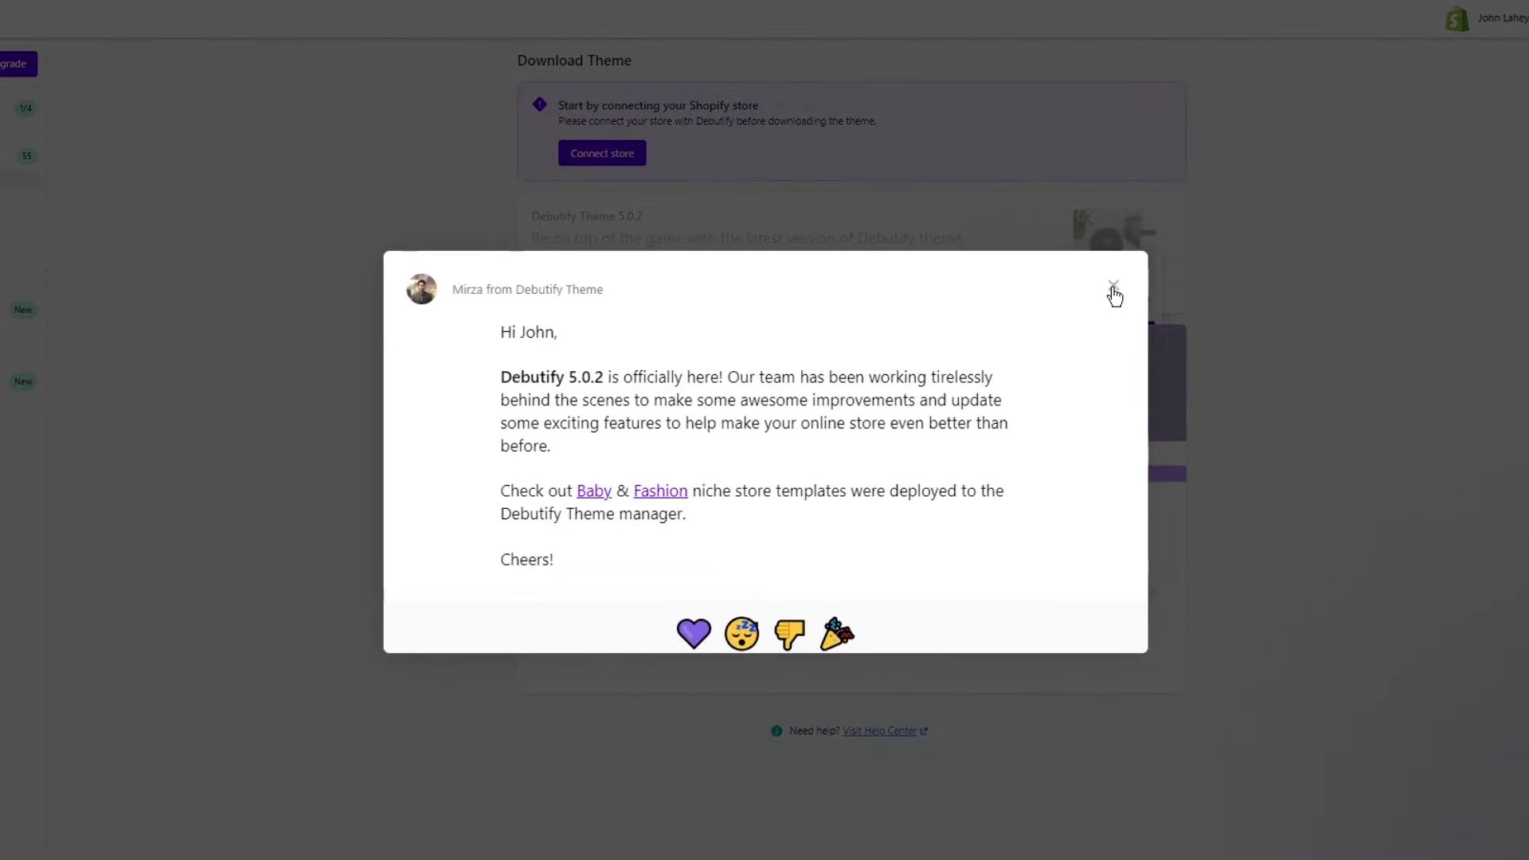
left_click(1109, 293)
right_click(786, 478)
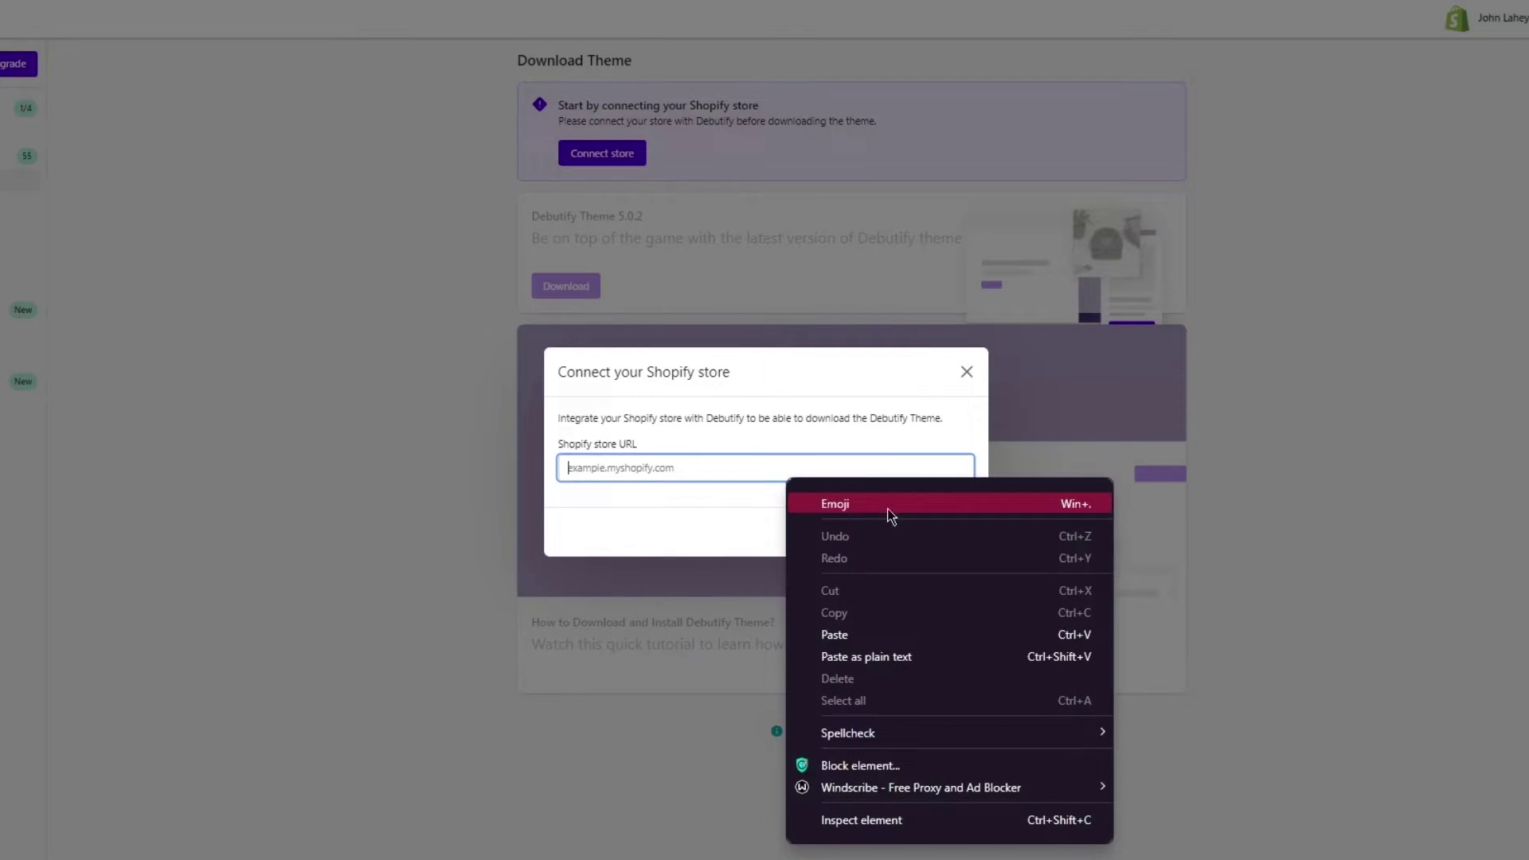
left_click(857, 630)
left_click(944, 527)
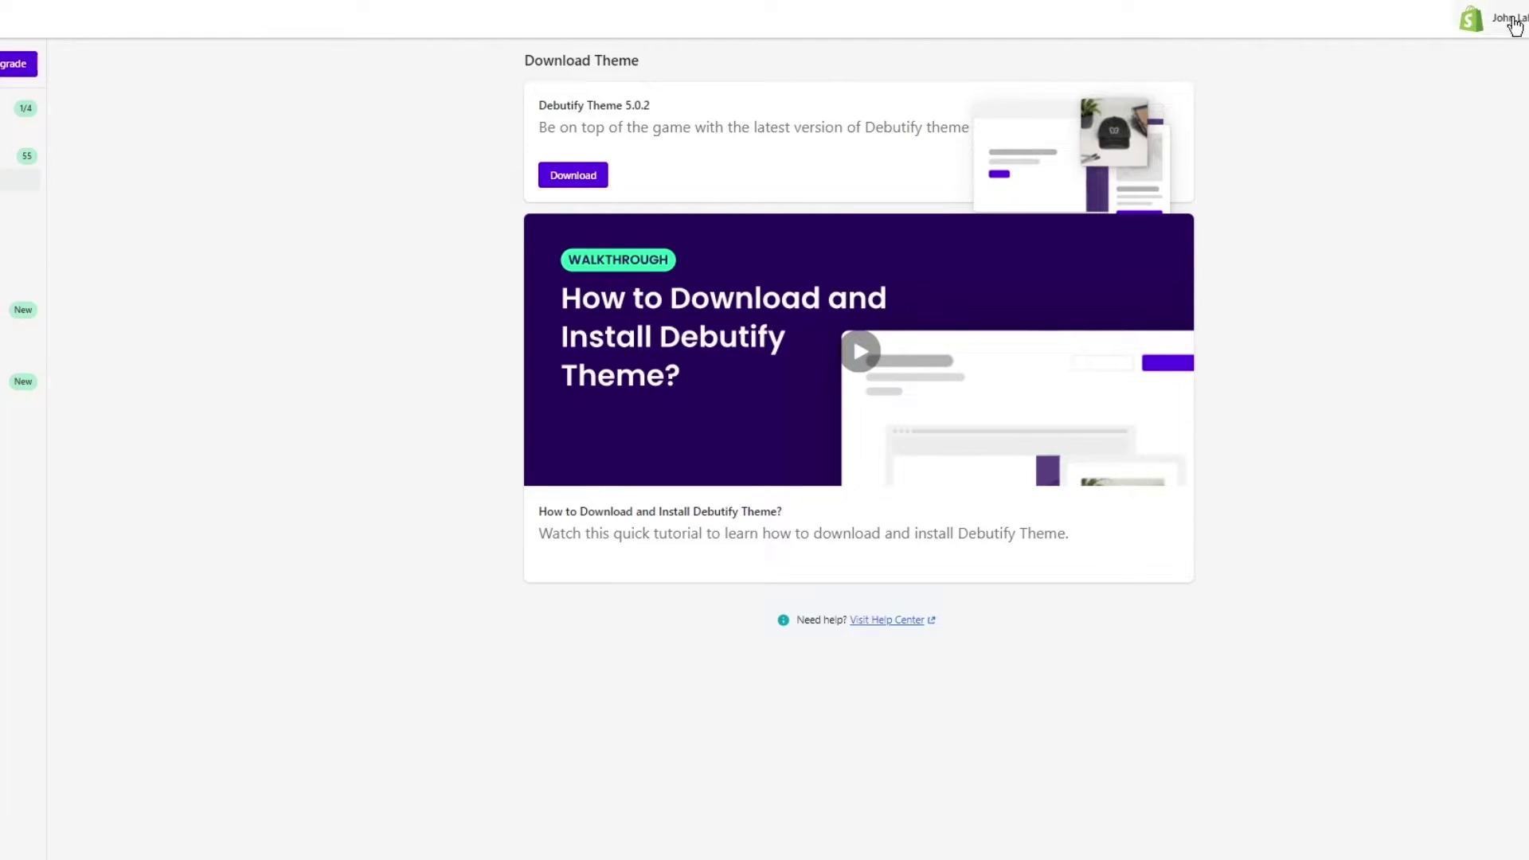
Step: Download Debutify Theme 5.0.2 as a fresh install using the Default template
left_click(562, 176)
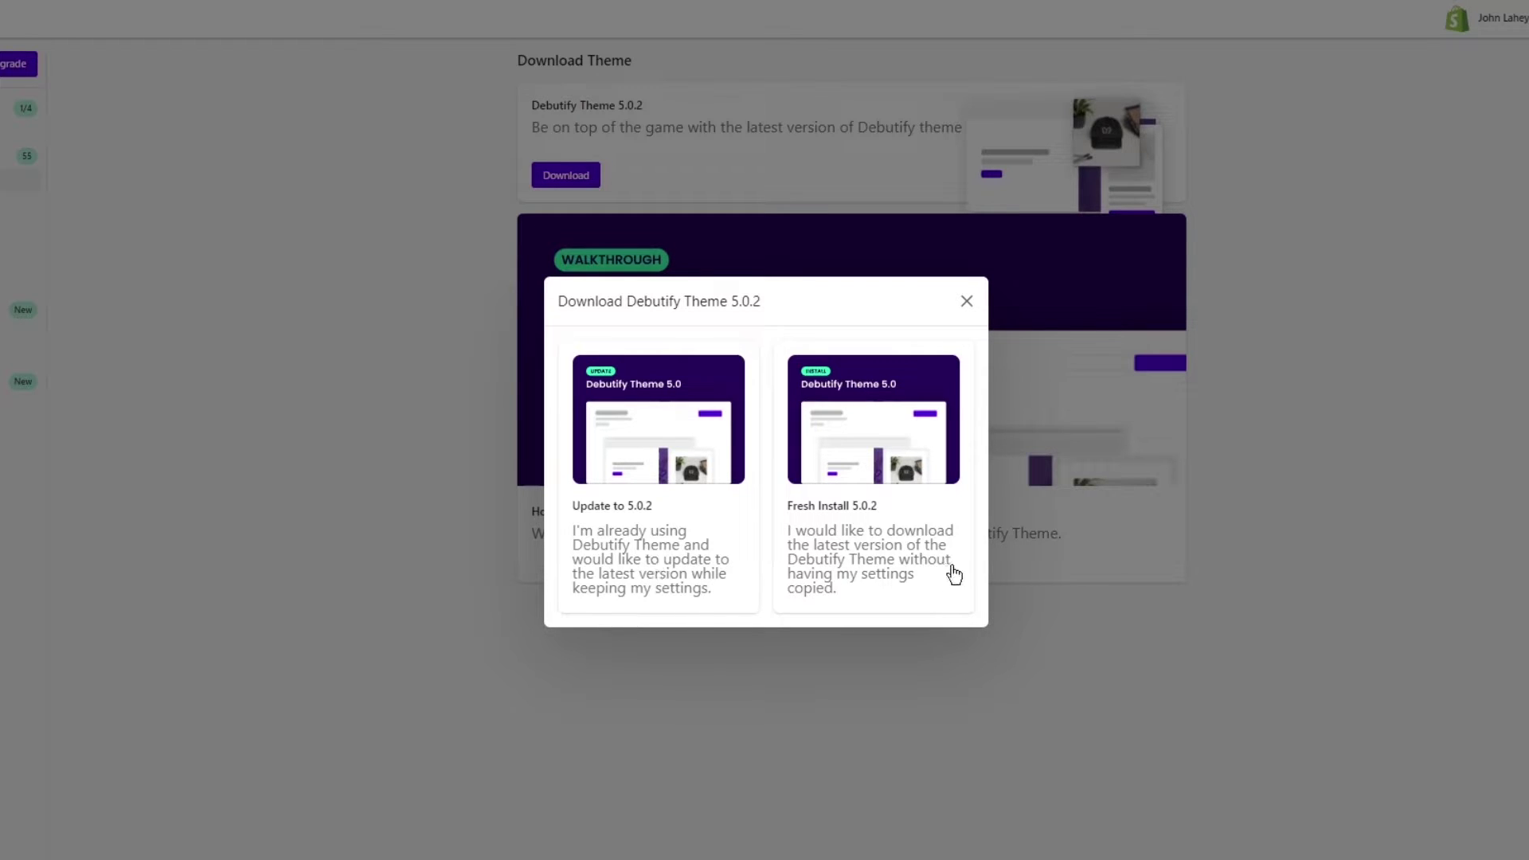
left_click(891, 557)
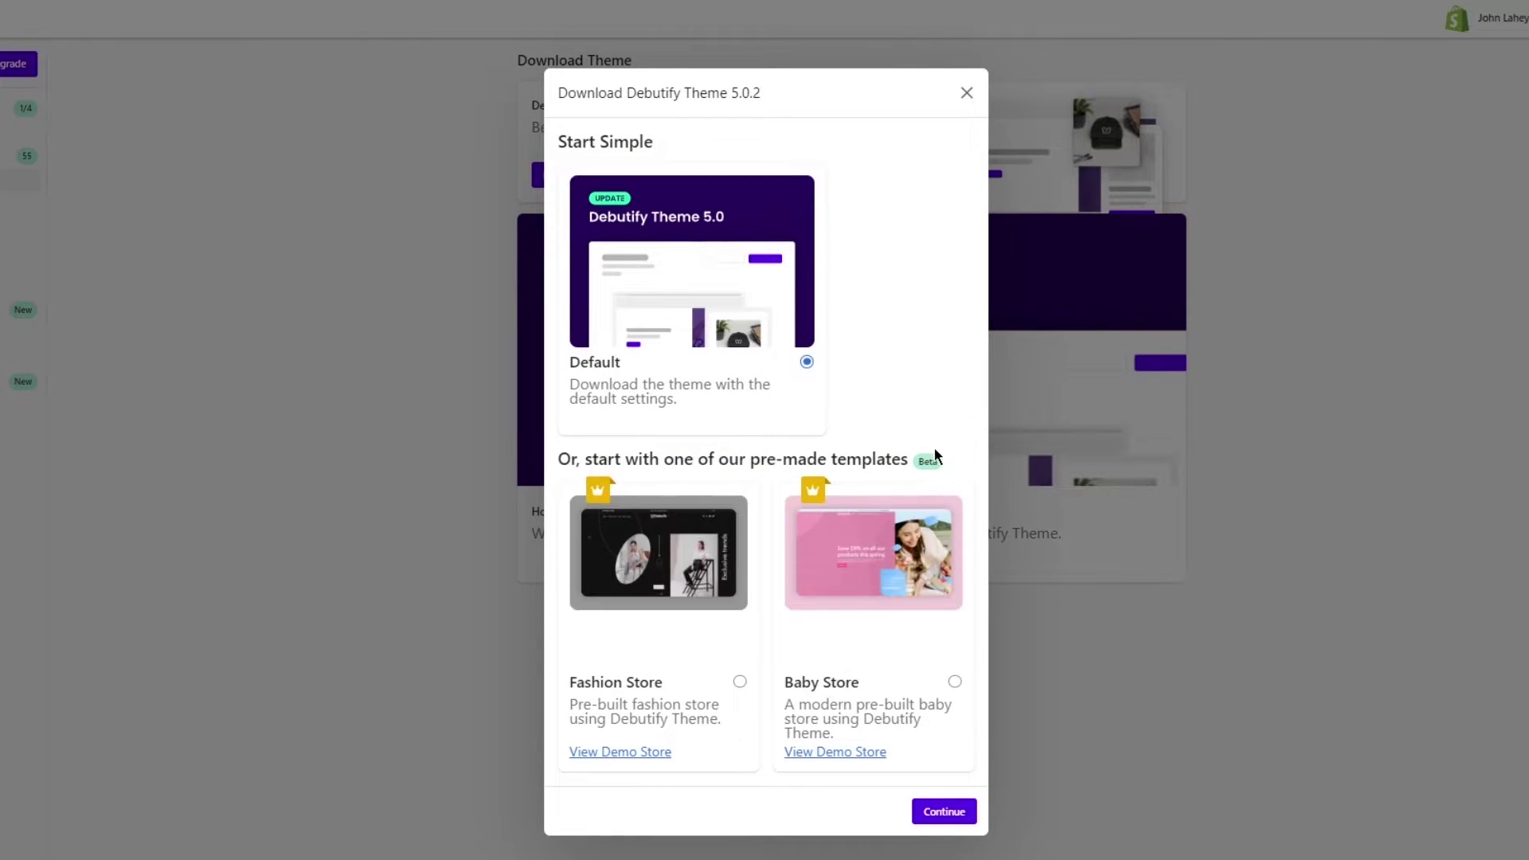
left_click(917, 812)
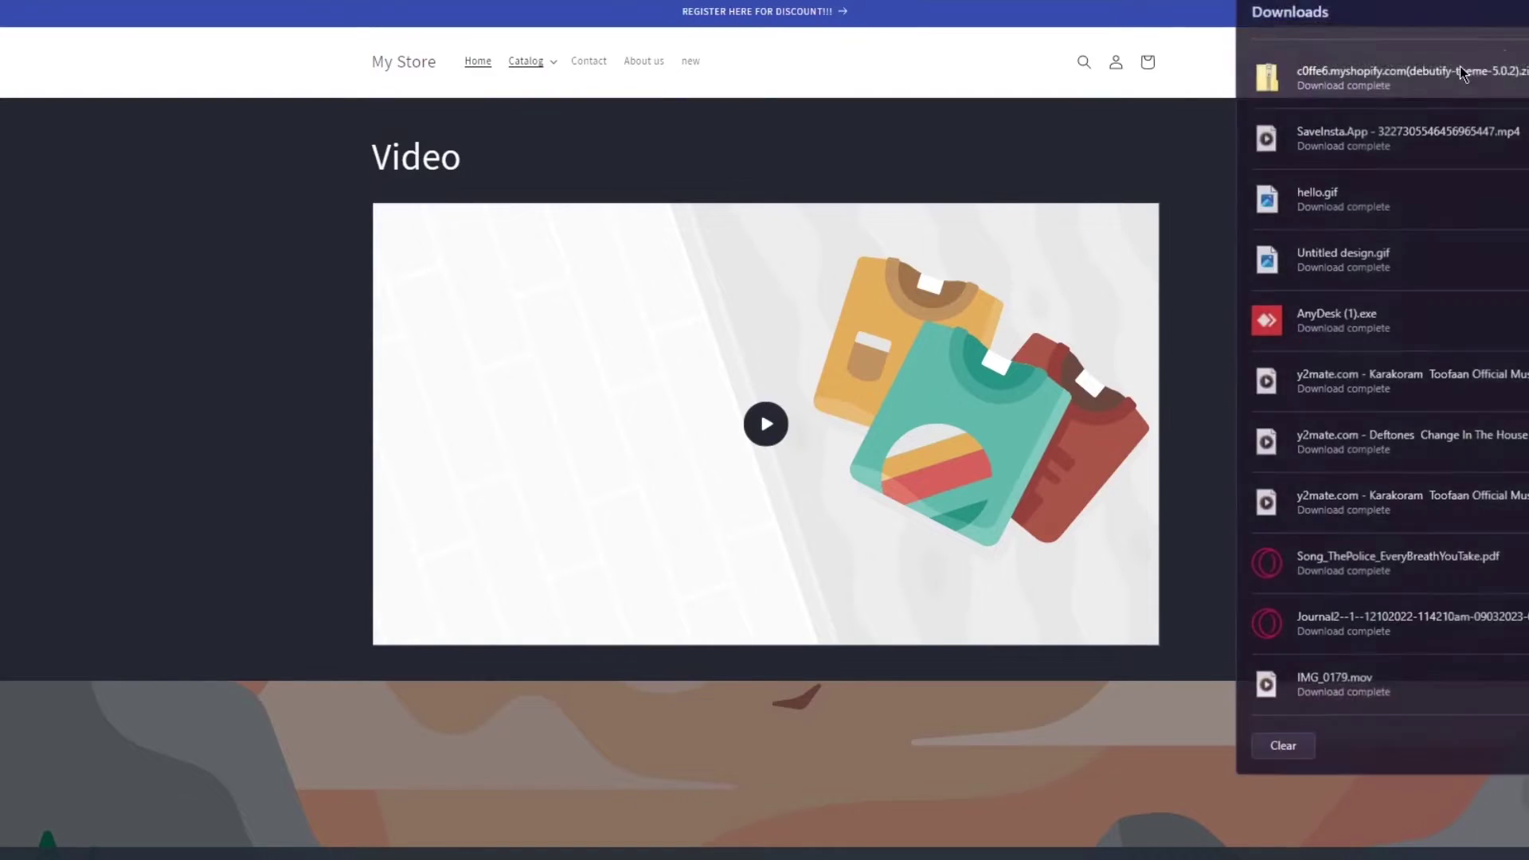
Step: Open the downloaded theme zip and extract it into its own folder
left_click(1406, 89)
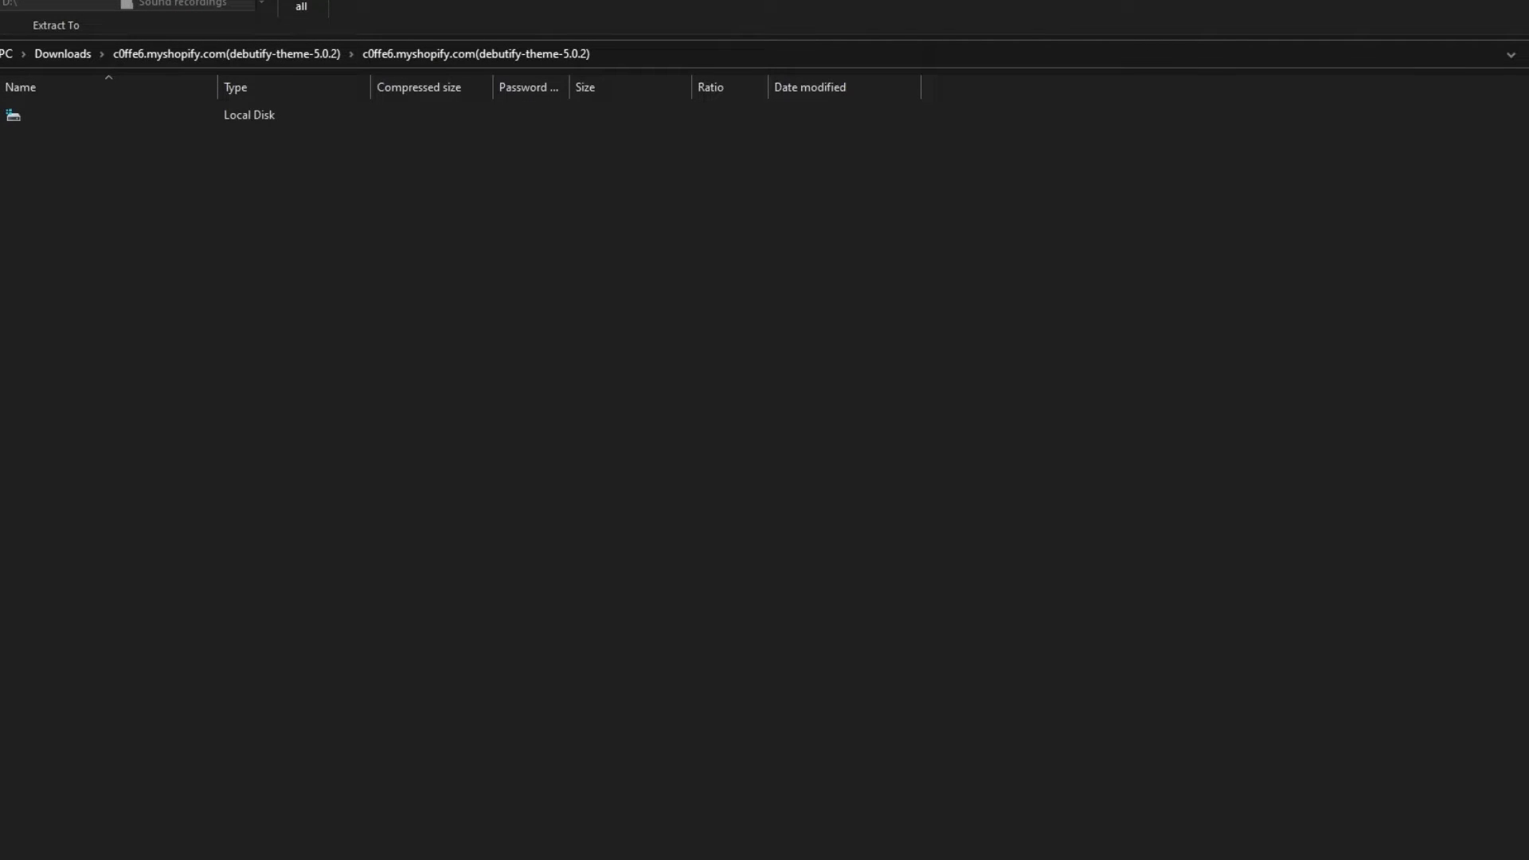
key("alt+Left")
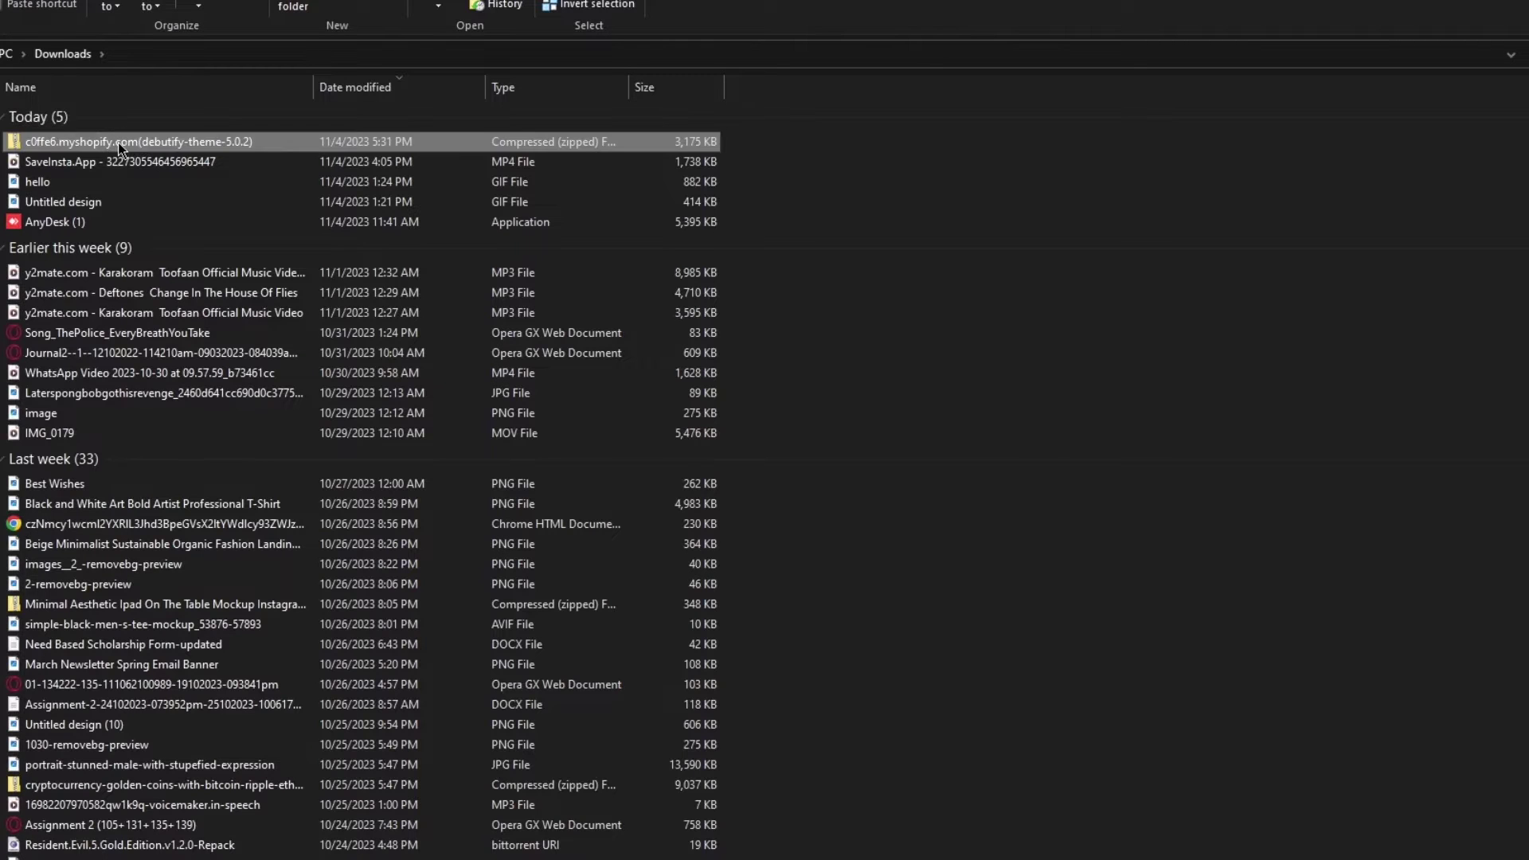
right_click(118, 145)
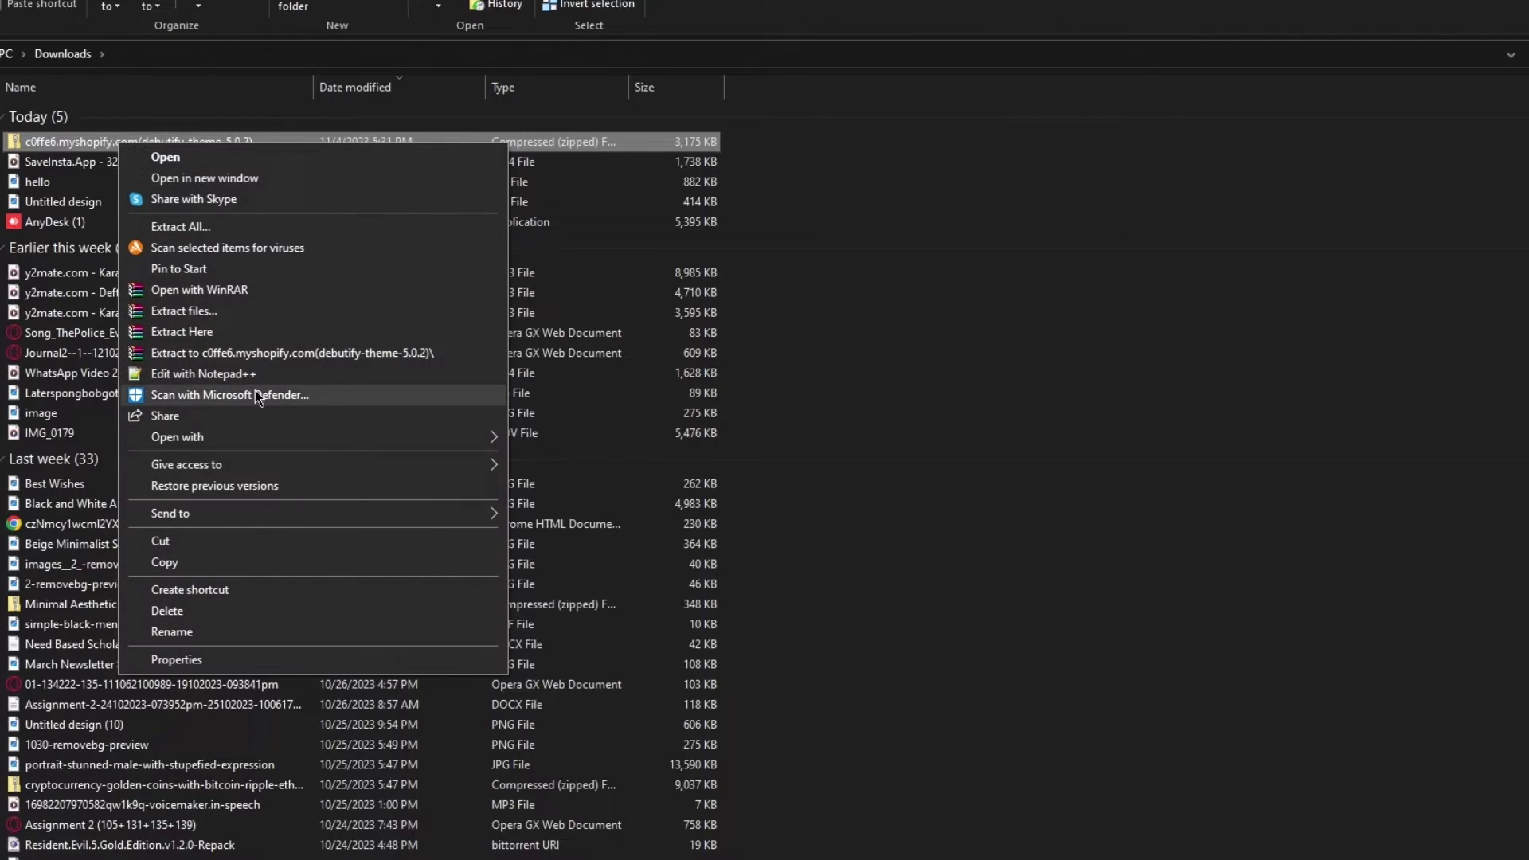
left_click(231, 356)
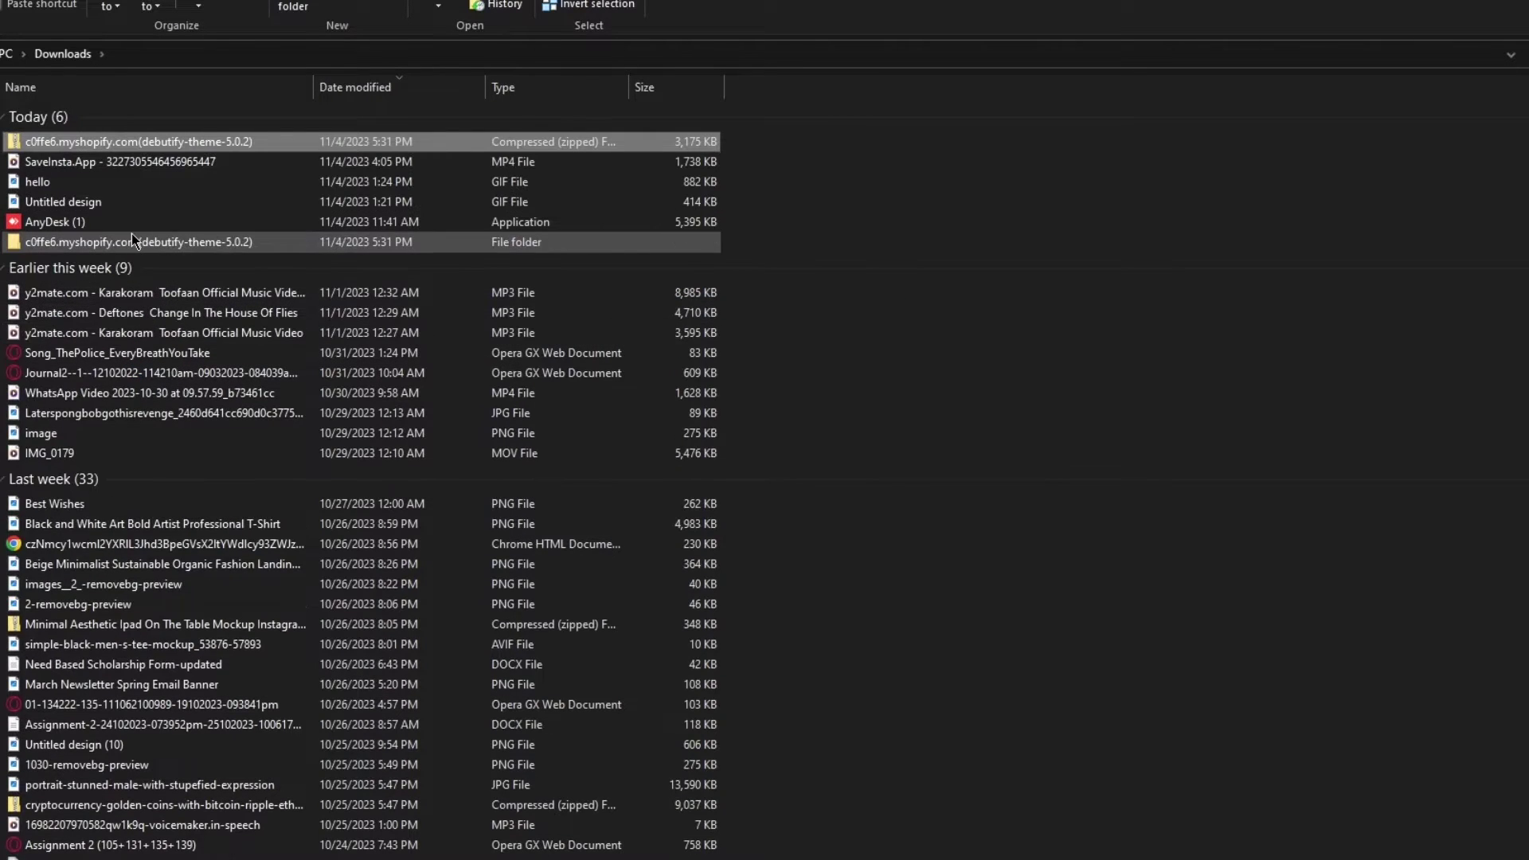
double_click(132, 233)
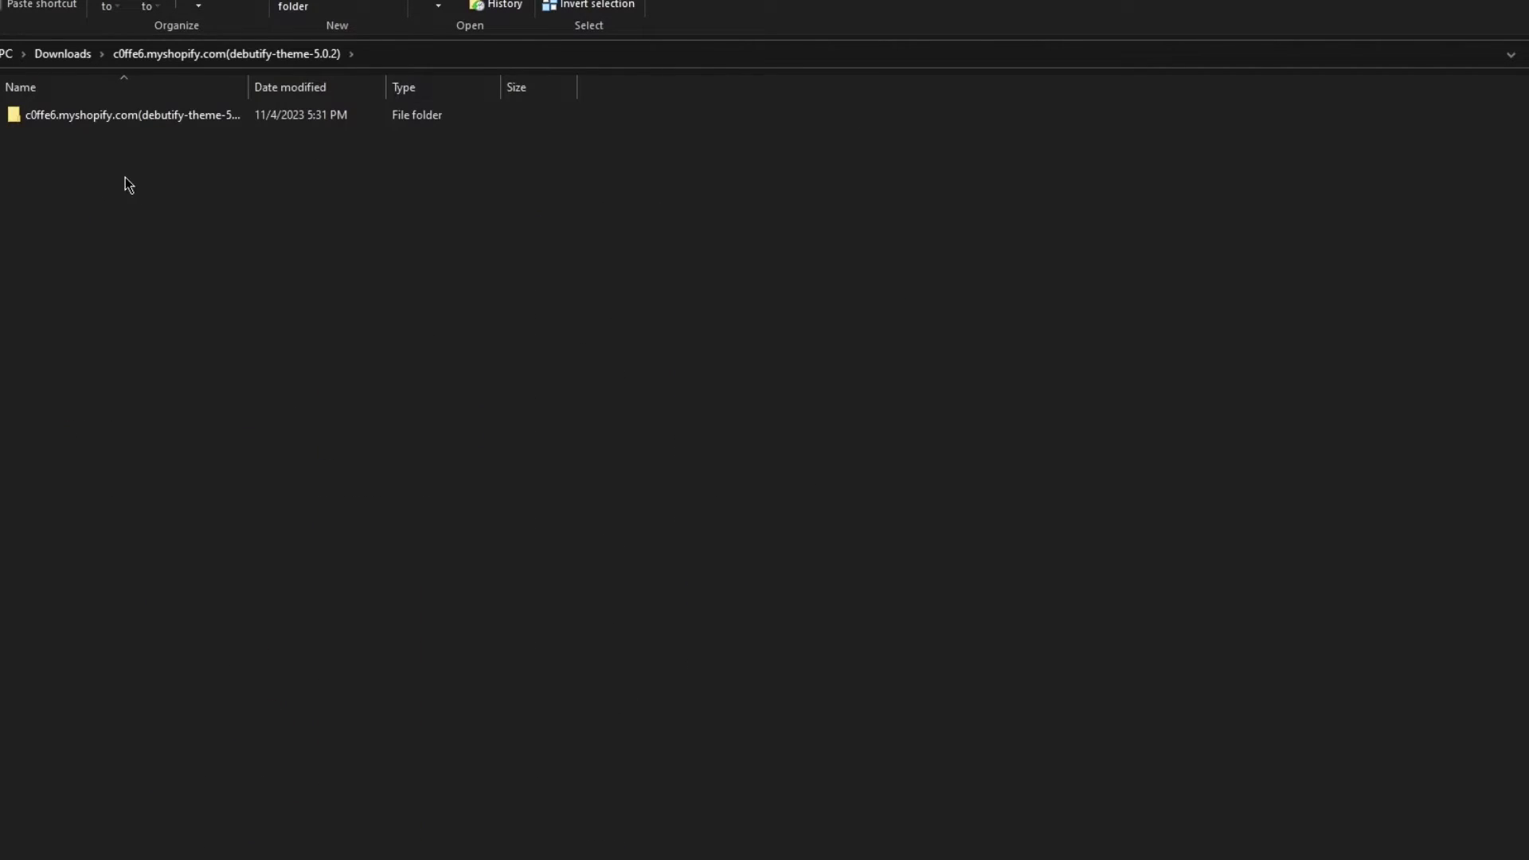
double_click(45, 120)
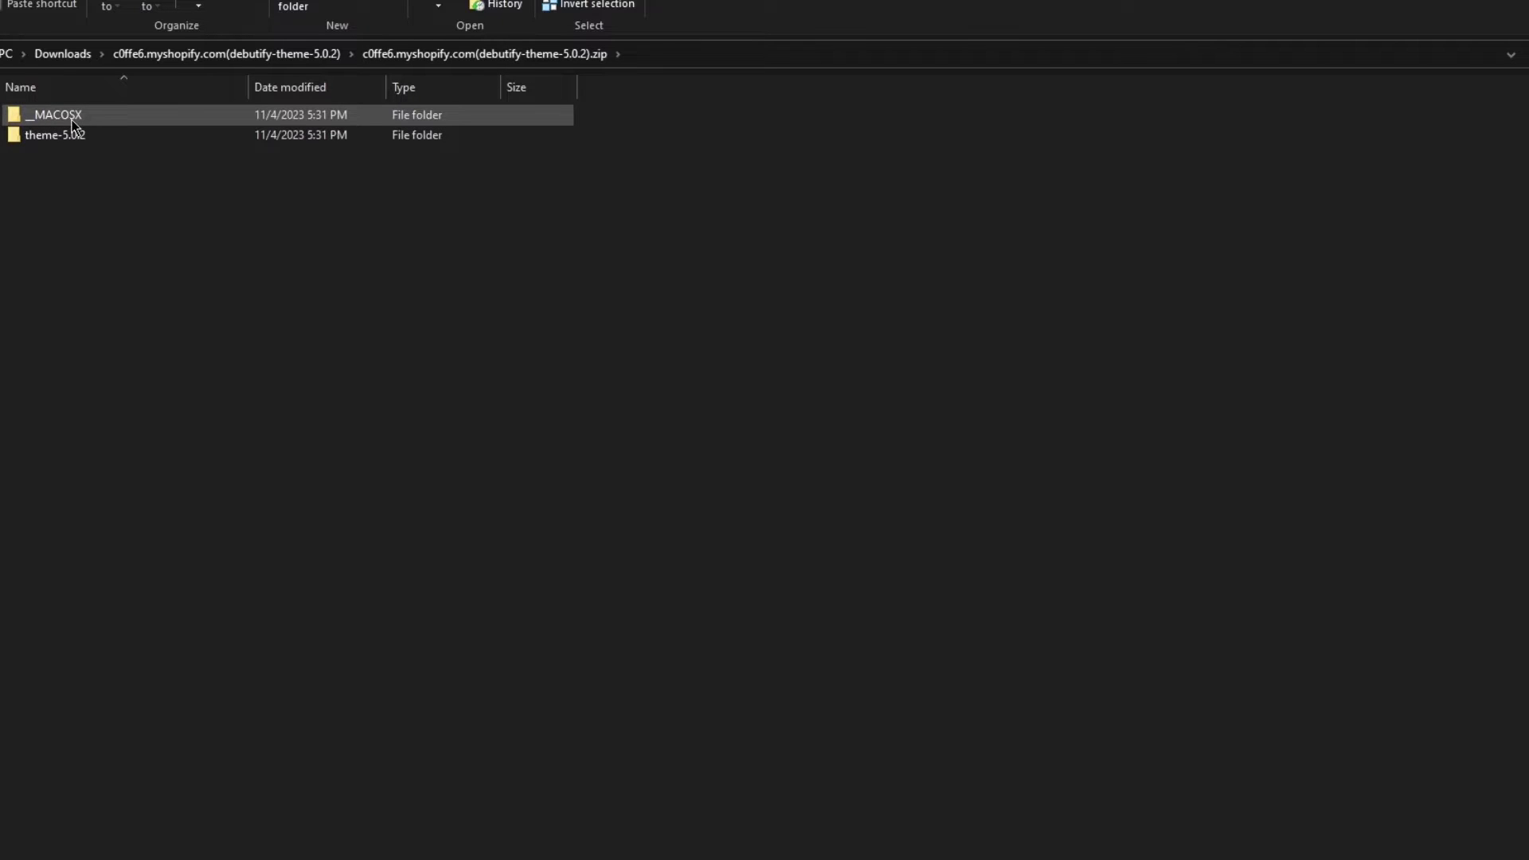
Step: Browse the __MACOSX, theme-5.0.2 and assets folders, then return to the zip's top level
double_click(73, 123)
key("alt+Left")
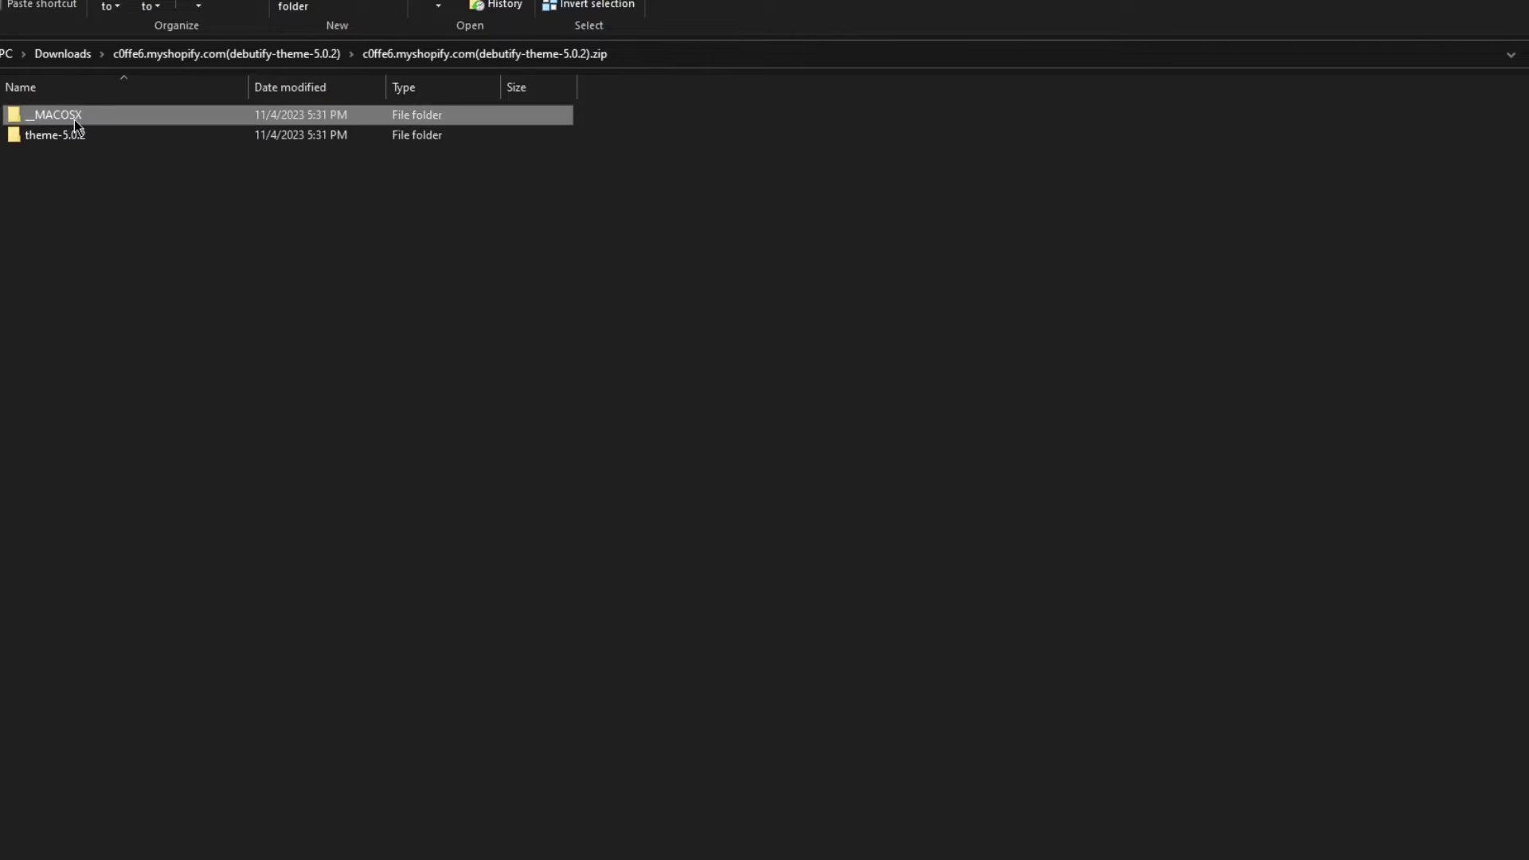
double_click(136, 136)
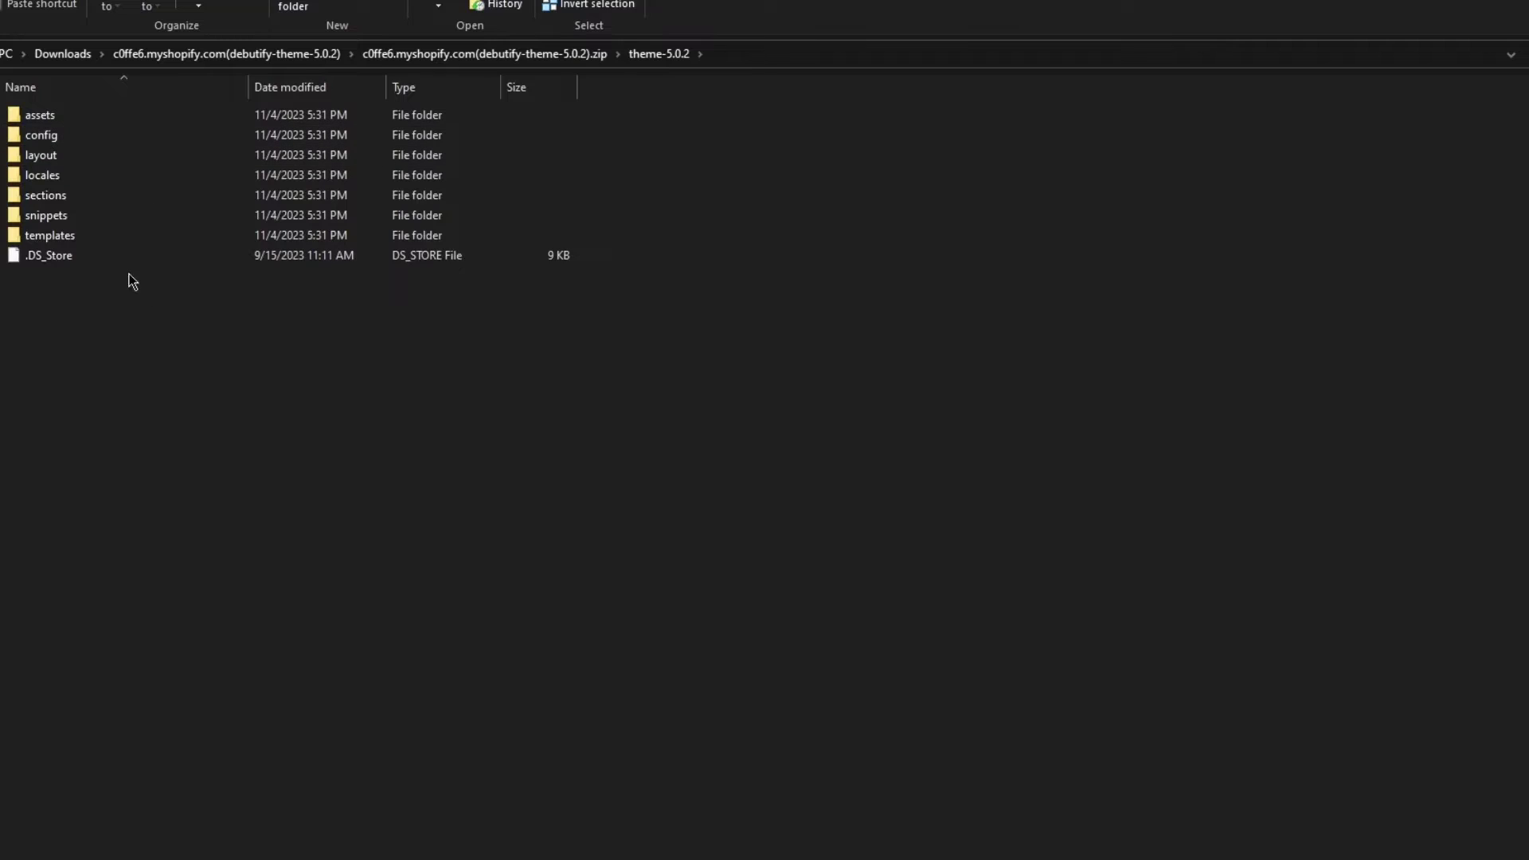
double_click(70, 116)
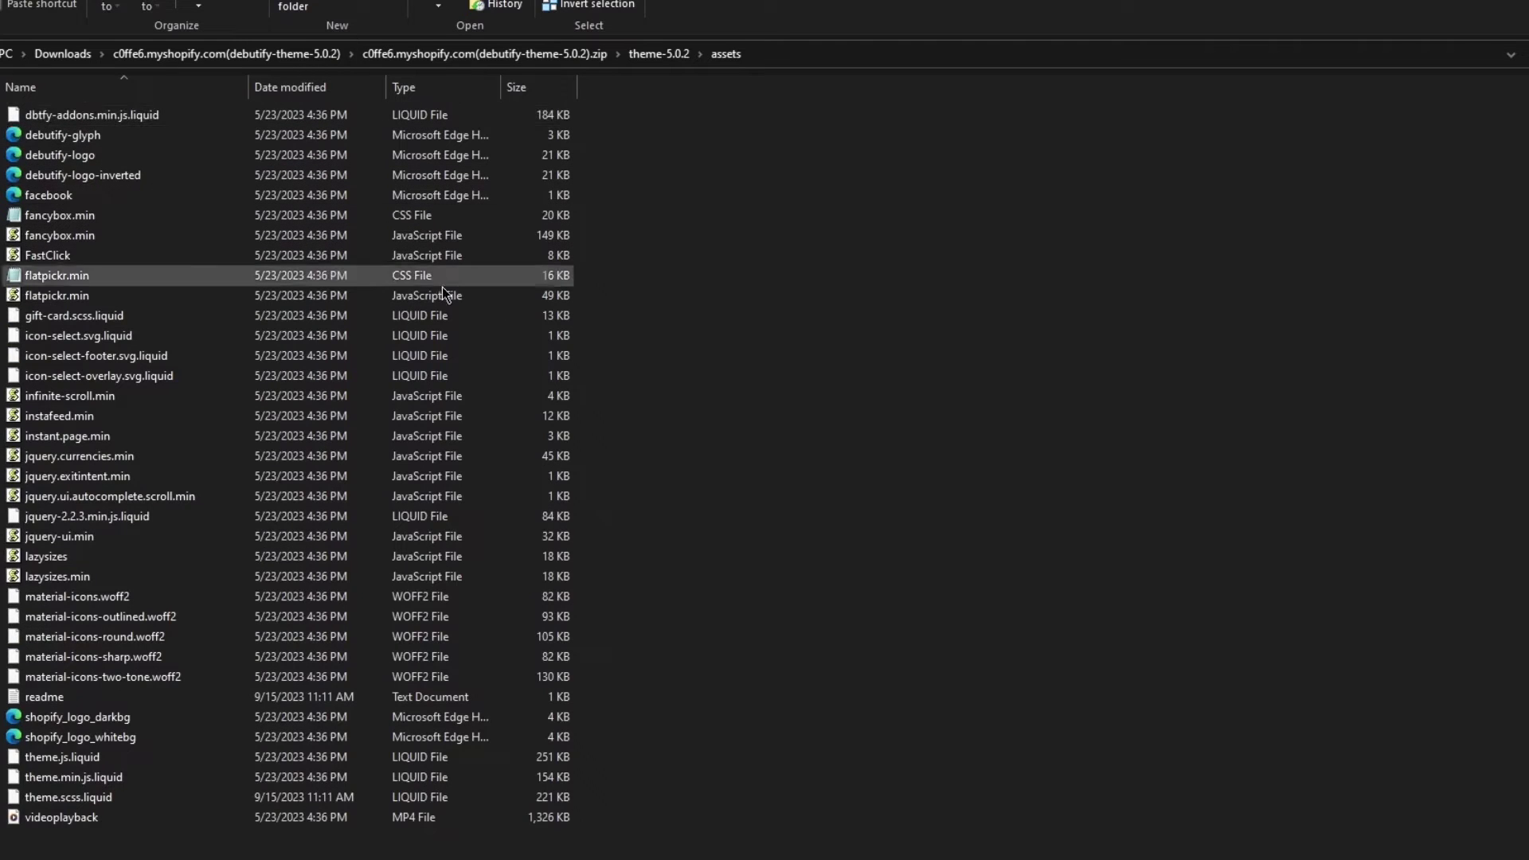
key("alt+Left")
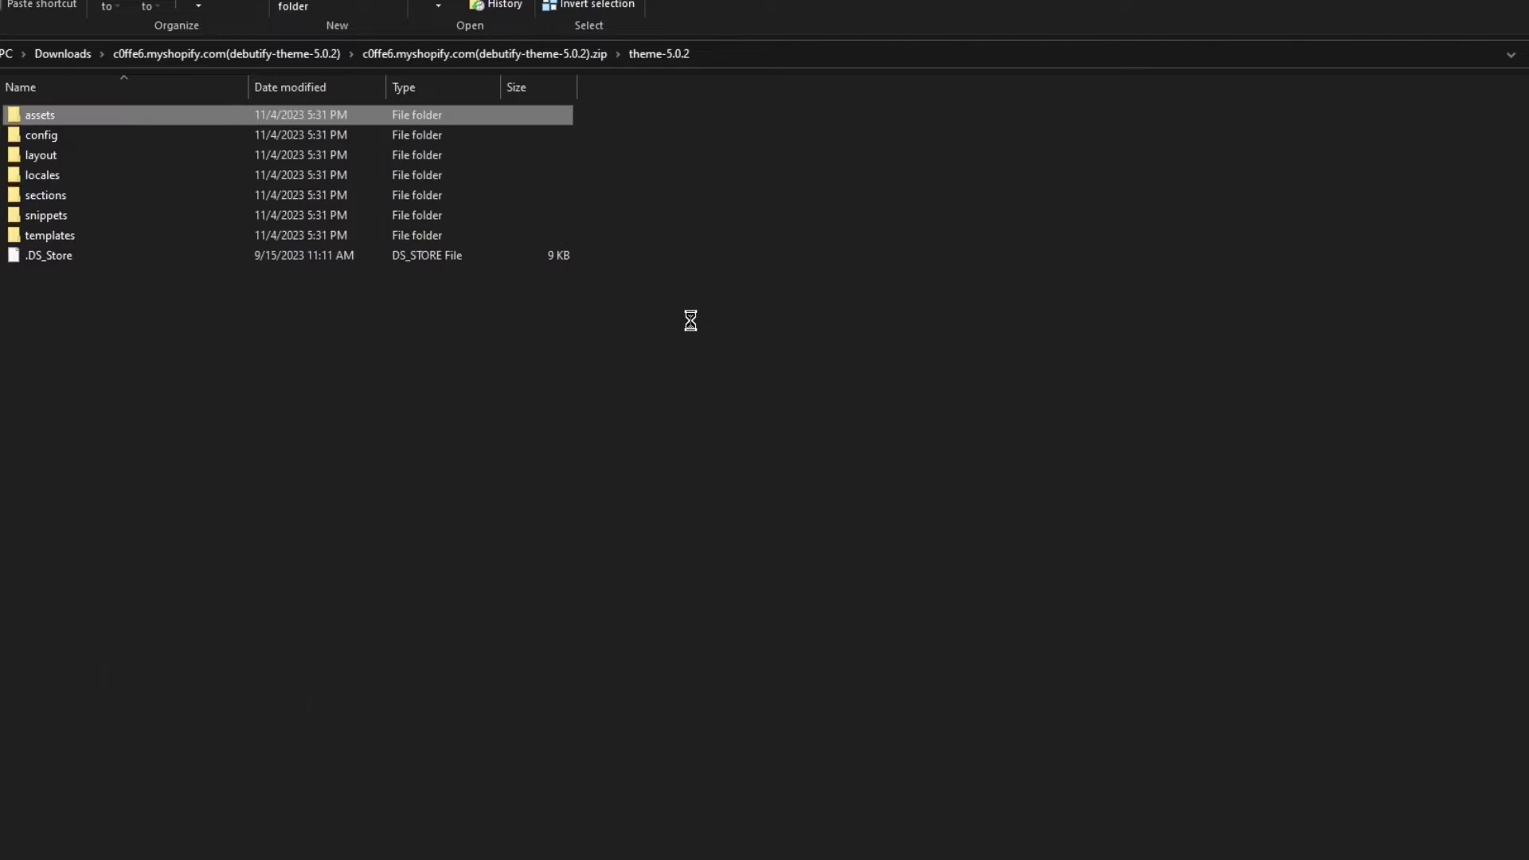
key("alt+Left")
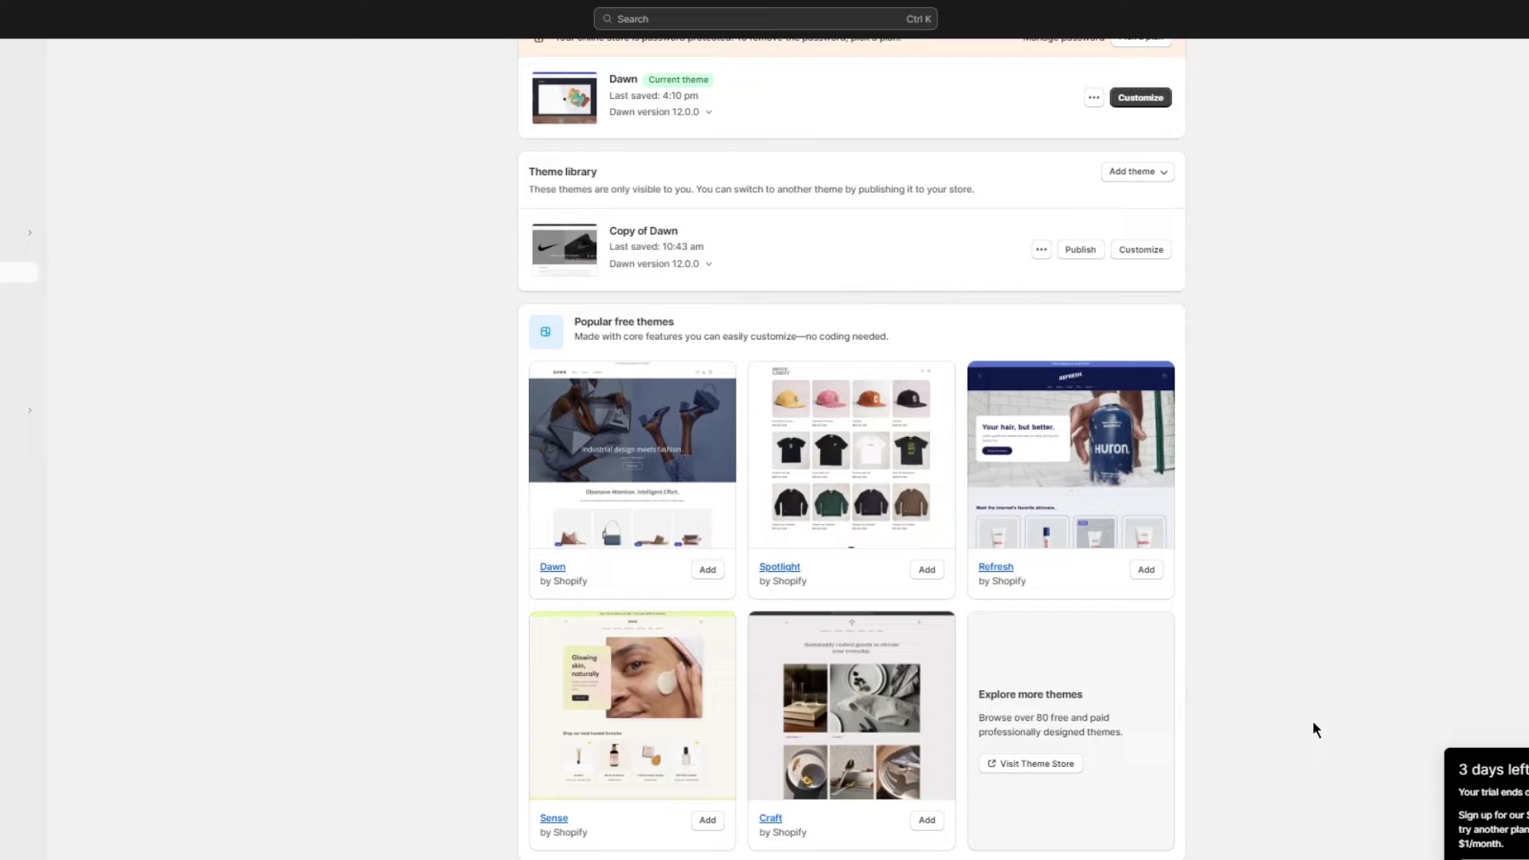
left_click(991, 765)
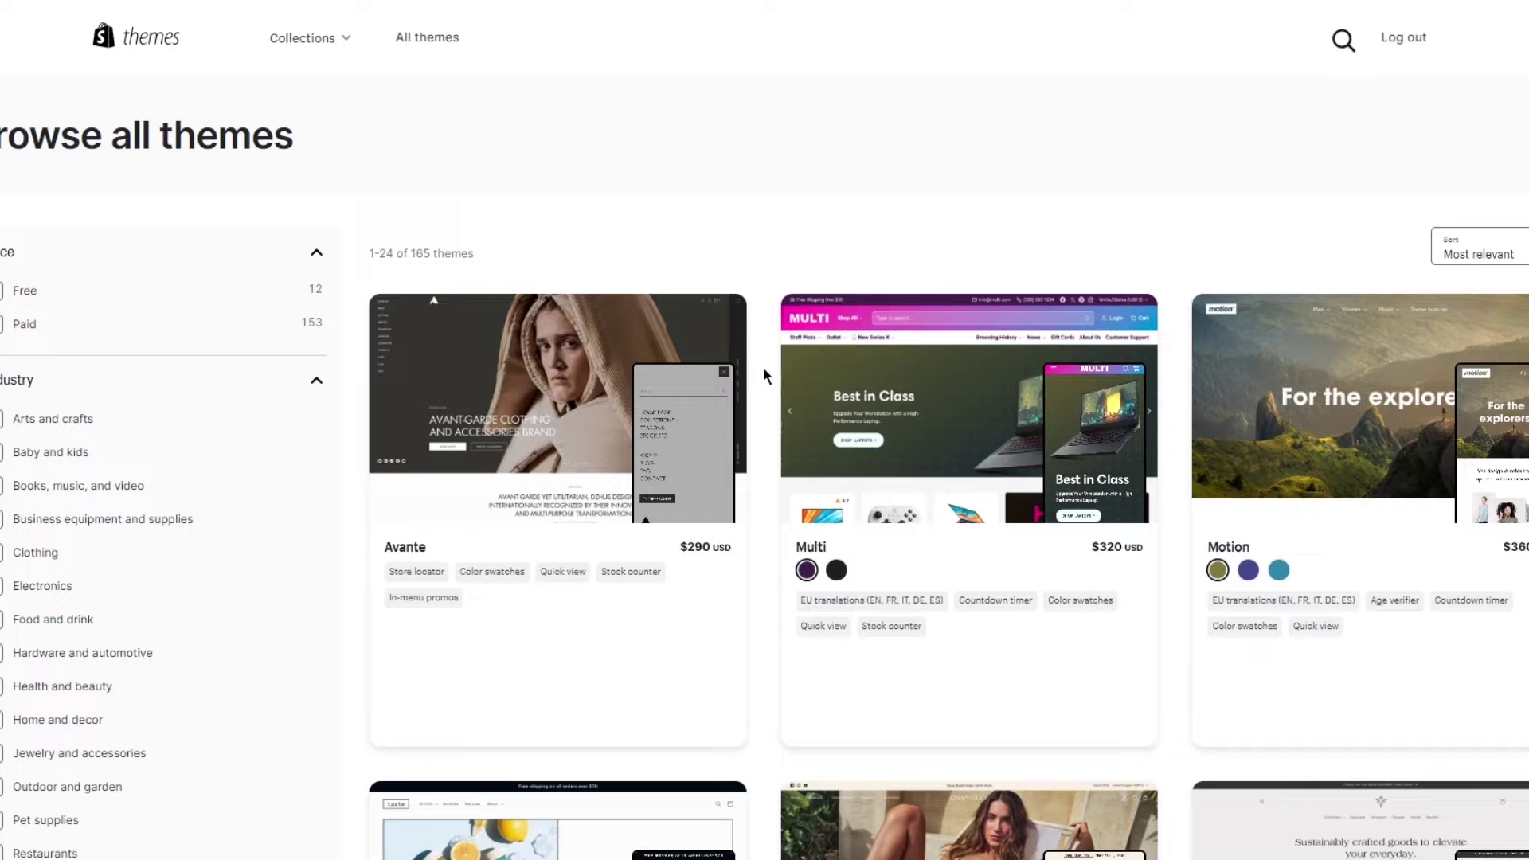
scroll(1081, 291, "down", 10)
scroll(1081, 297, "up", 10)
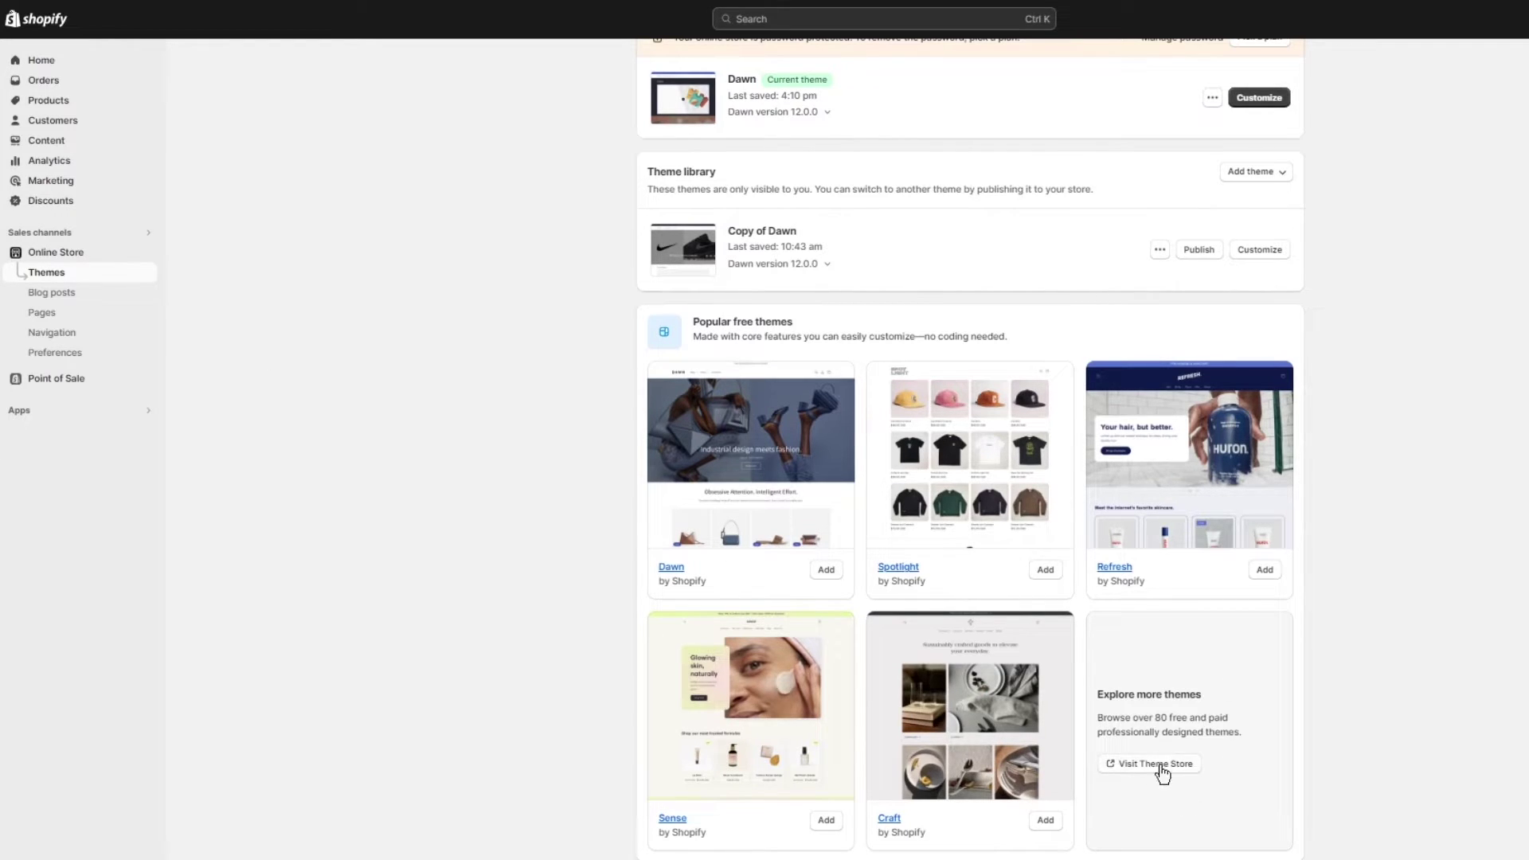
scroll(1160, 400, "up", 1)
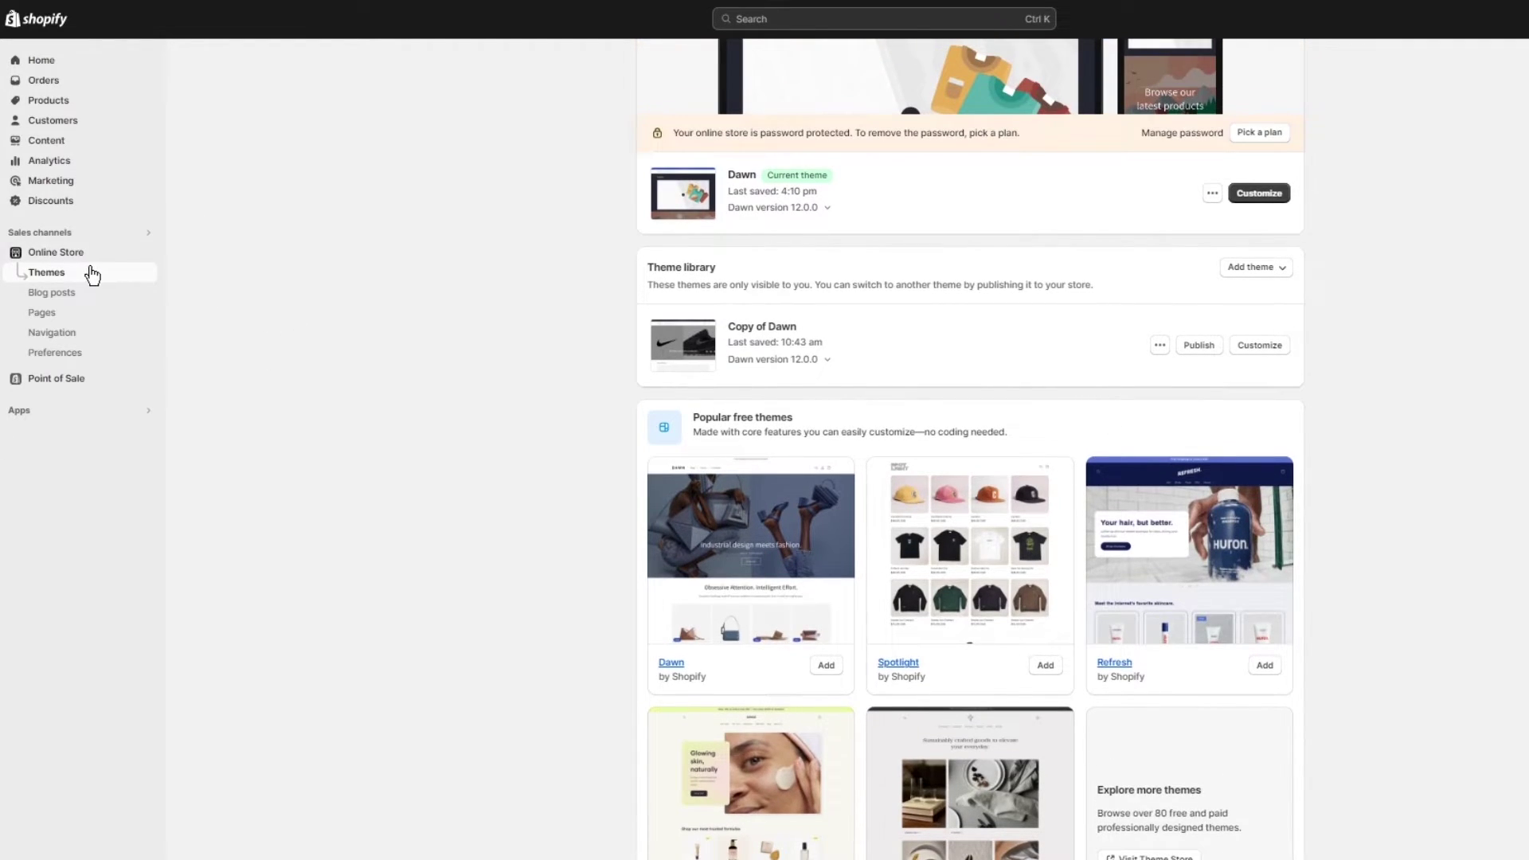
scroll(1322, 453, "up", 3)
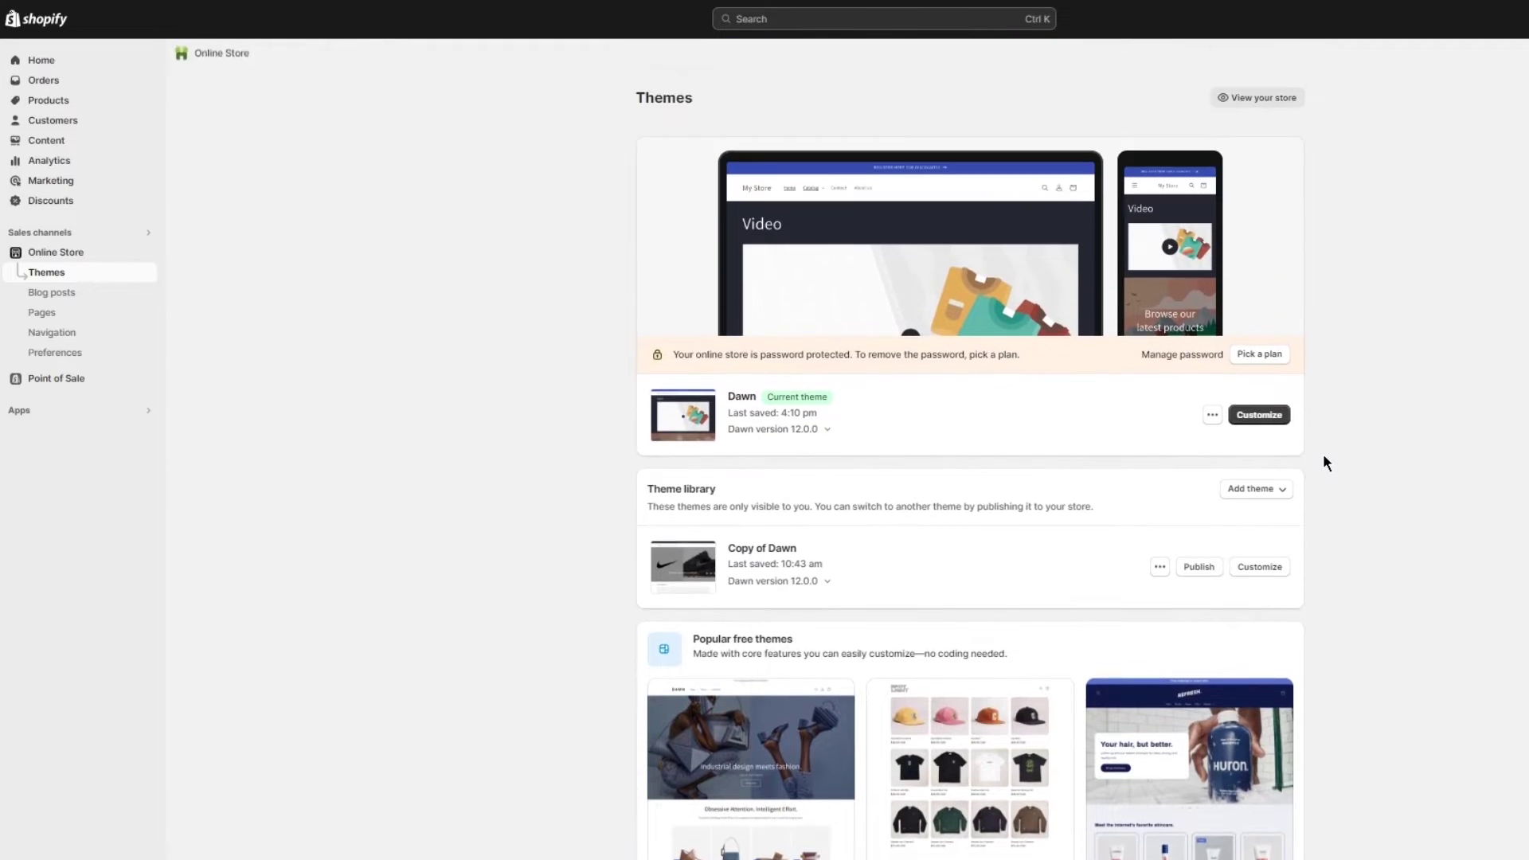
Step: Upload the downloaded Debutify 5.0.2 zip through Add theme's Upload zip file option
left_click(1278, 491)
left_click(1253, 553)
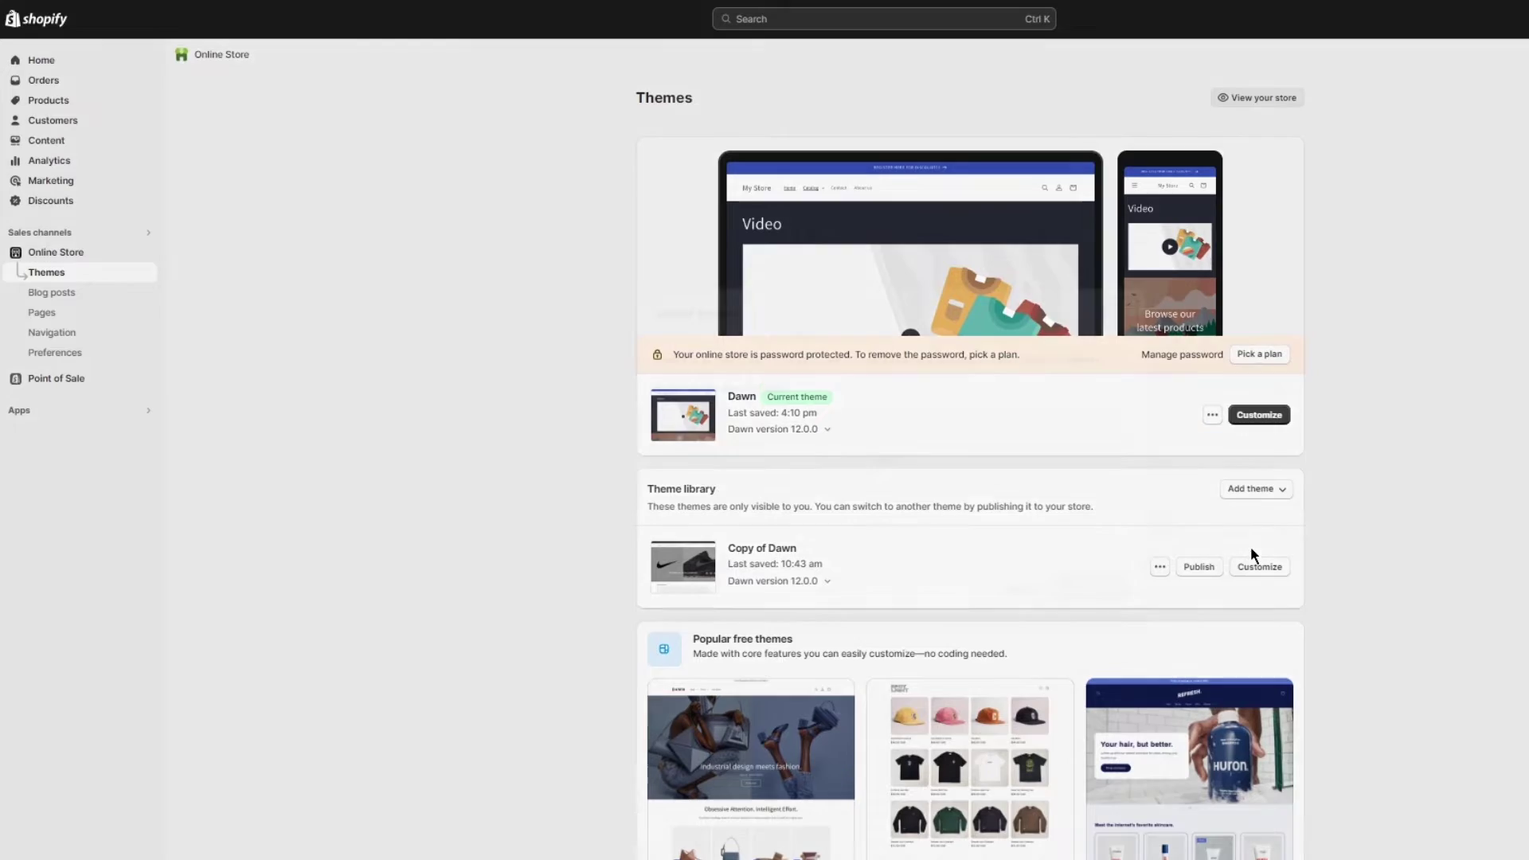
left_click(871, 460)
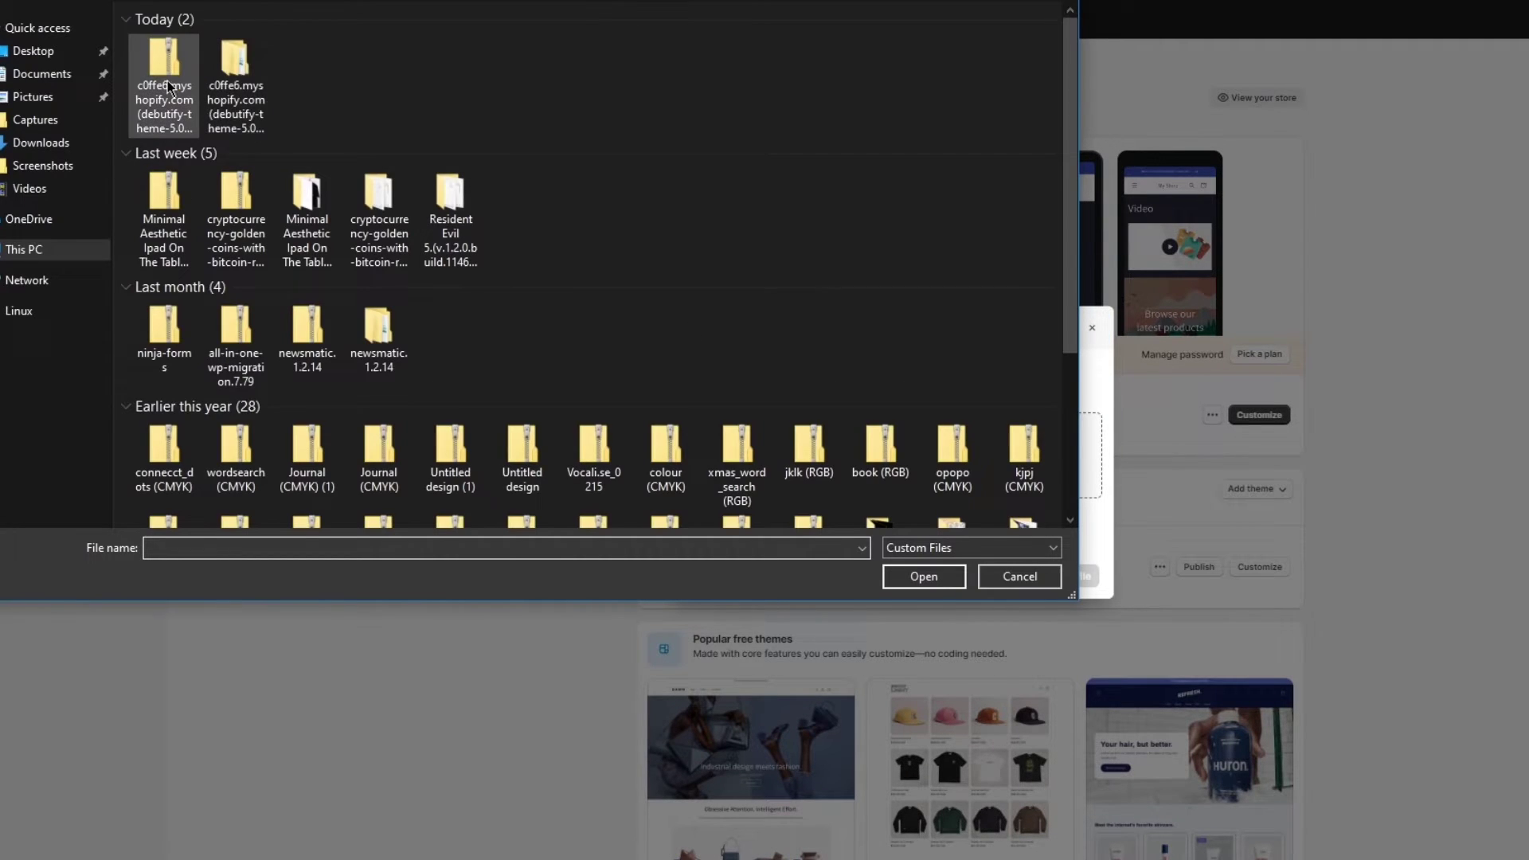
double_click(167, 80)
left_click(1056, 573)
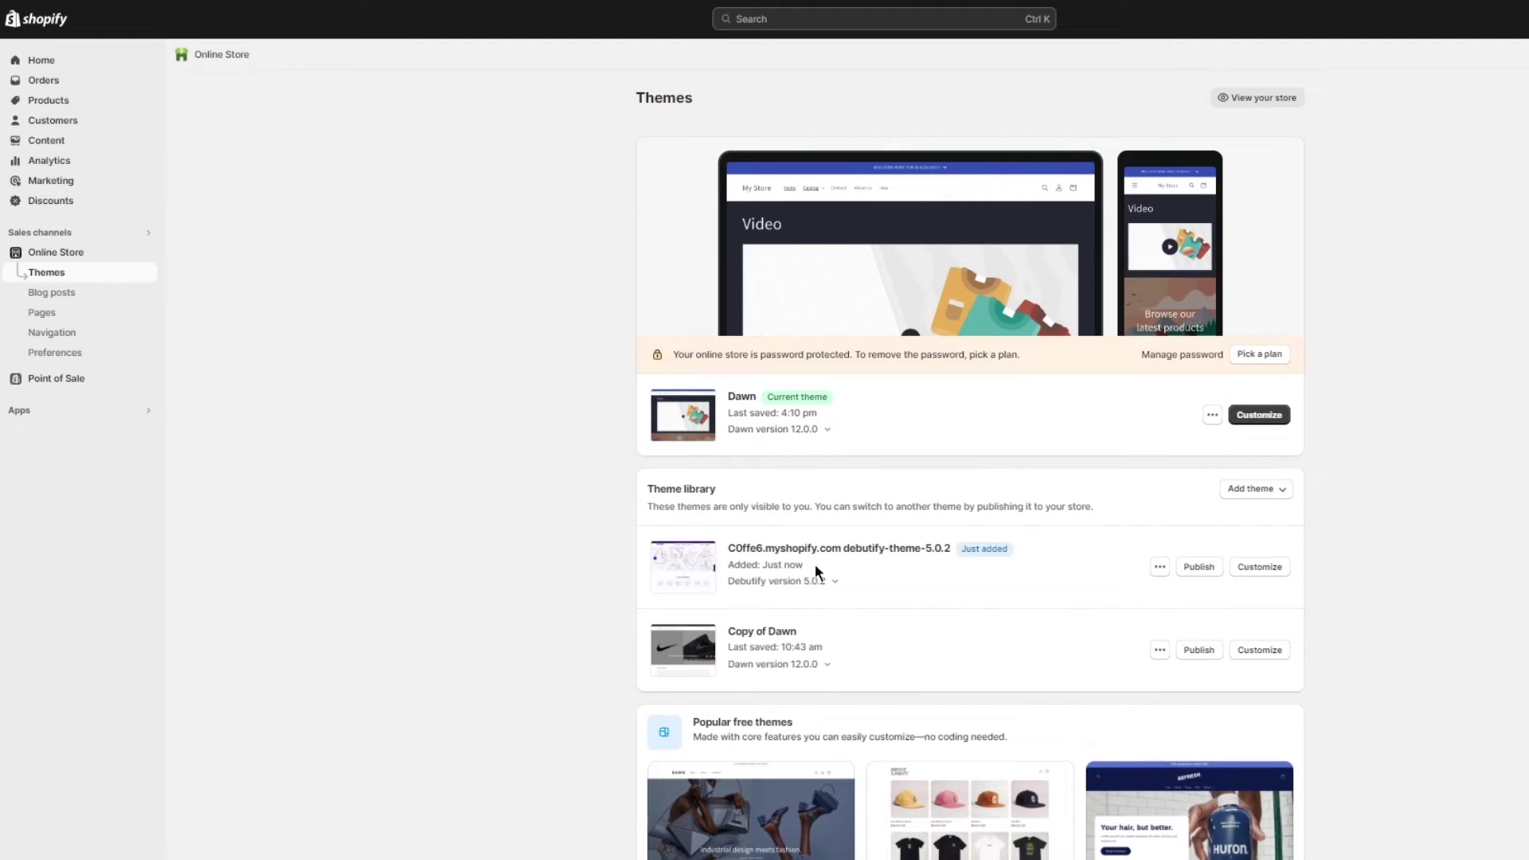
Step: Open debutify-theme-5.0.2 in the theme editor and scroll its home page preview
left_click(1247, 571)
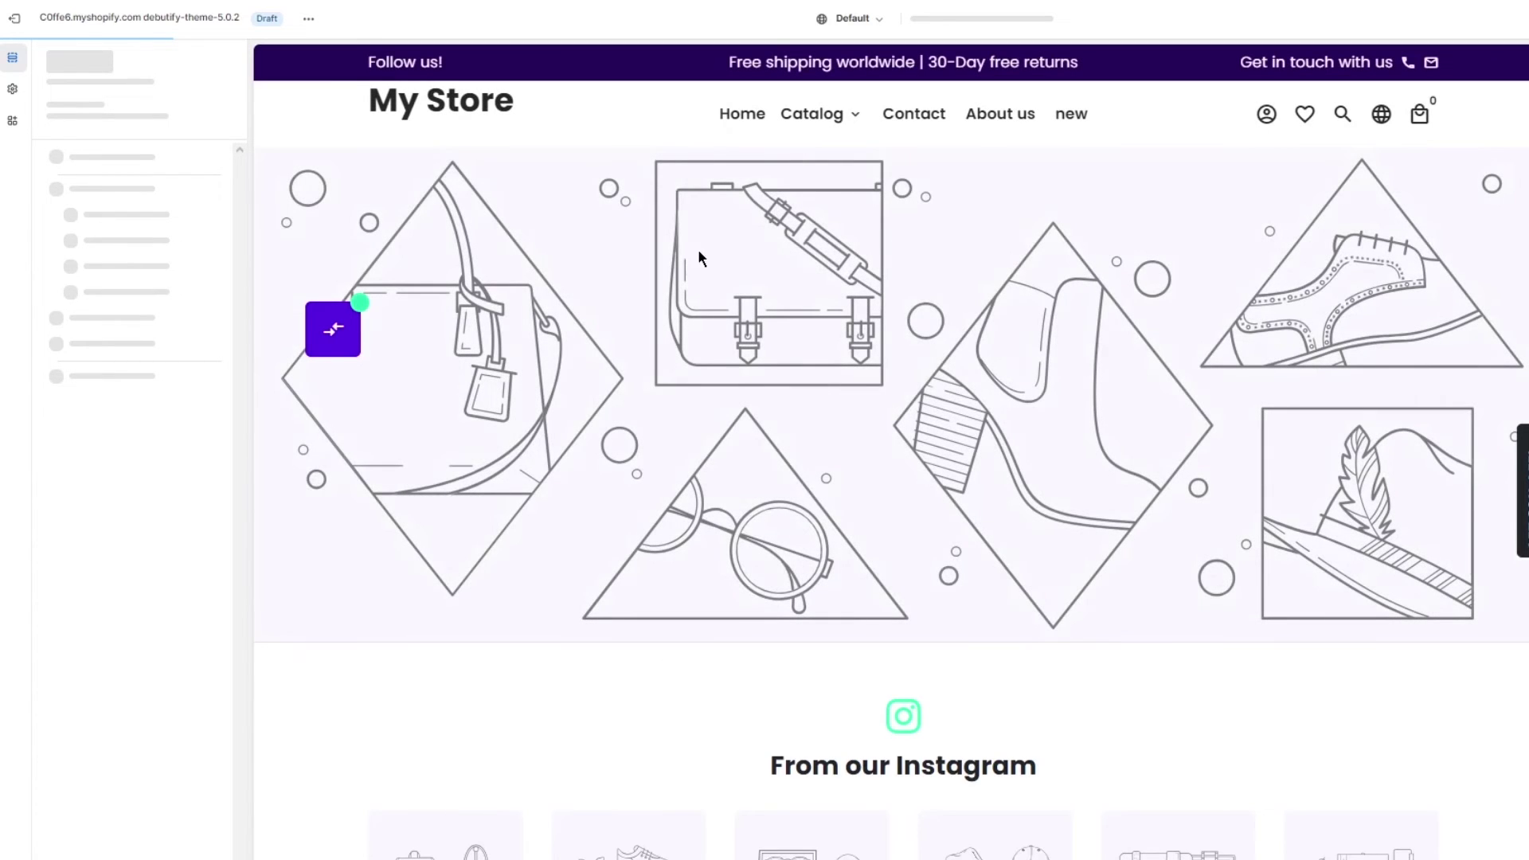
scroll(941, 299, "down", 10)
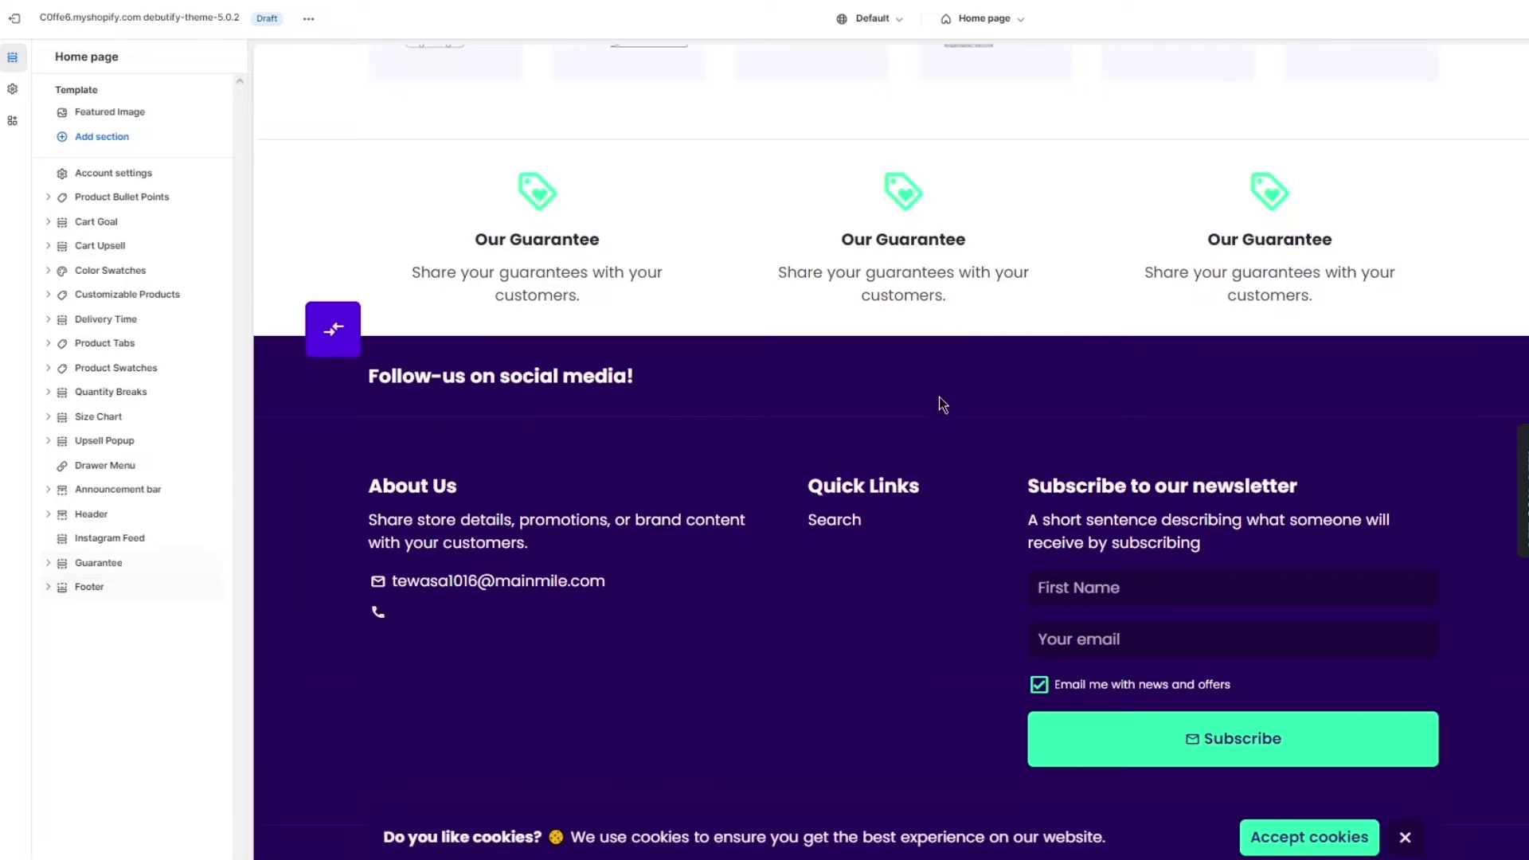
scroll(938, 398, "up", 10)
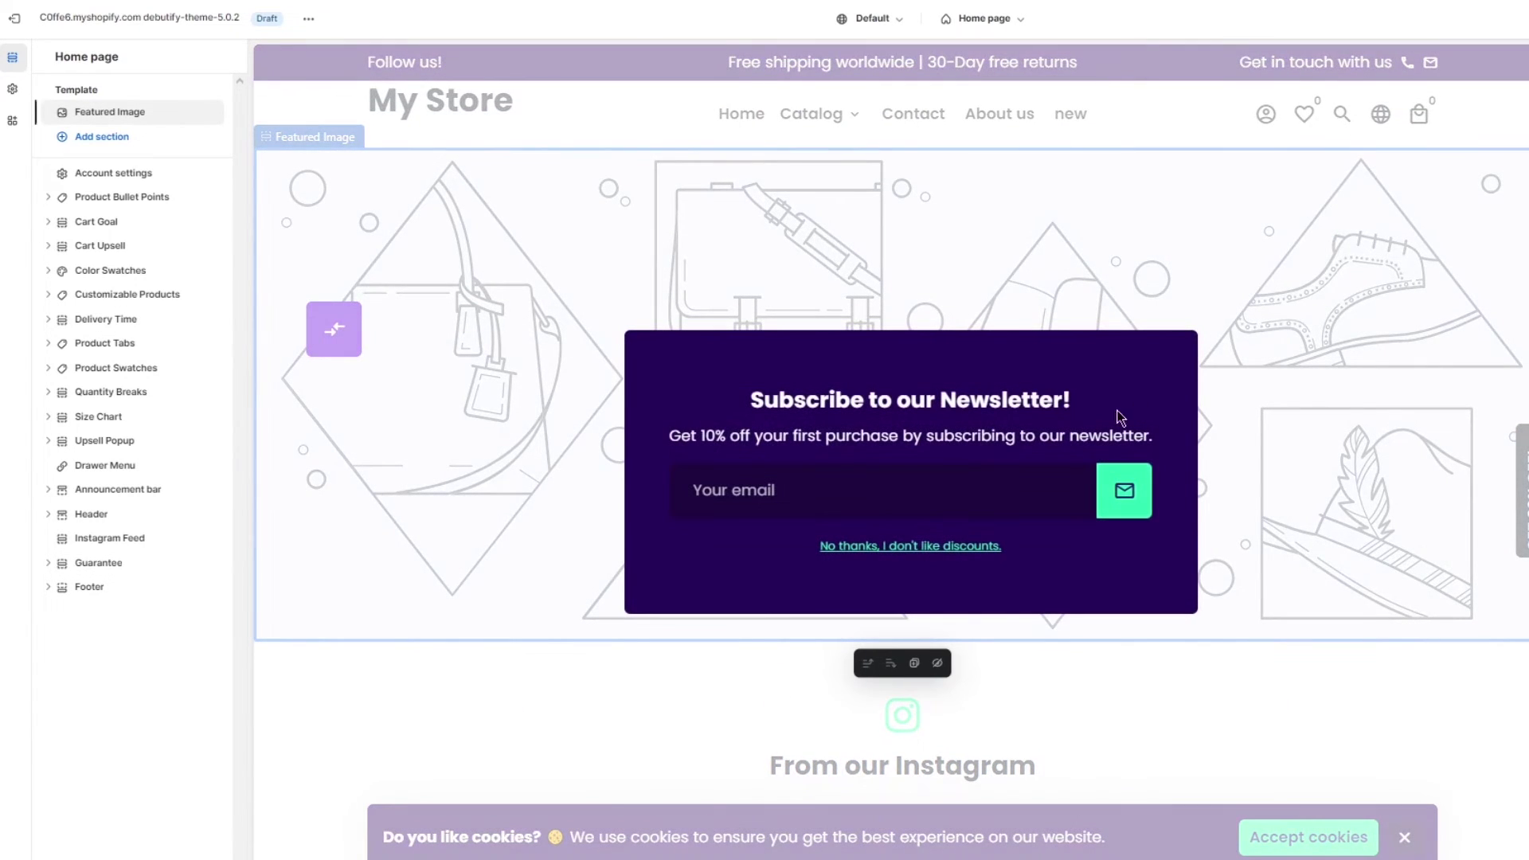
Step: Close the newsletter popup and set Featured Image to the download__5_-removebg-preview Nike PNG
left_click(1253, 413)
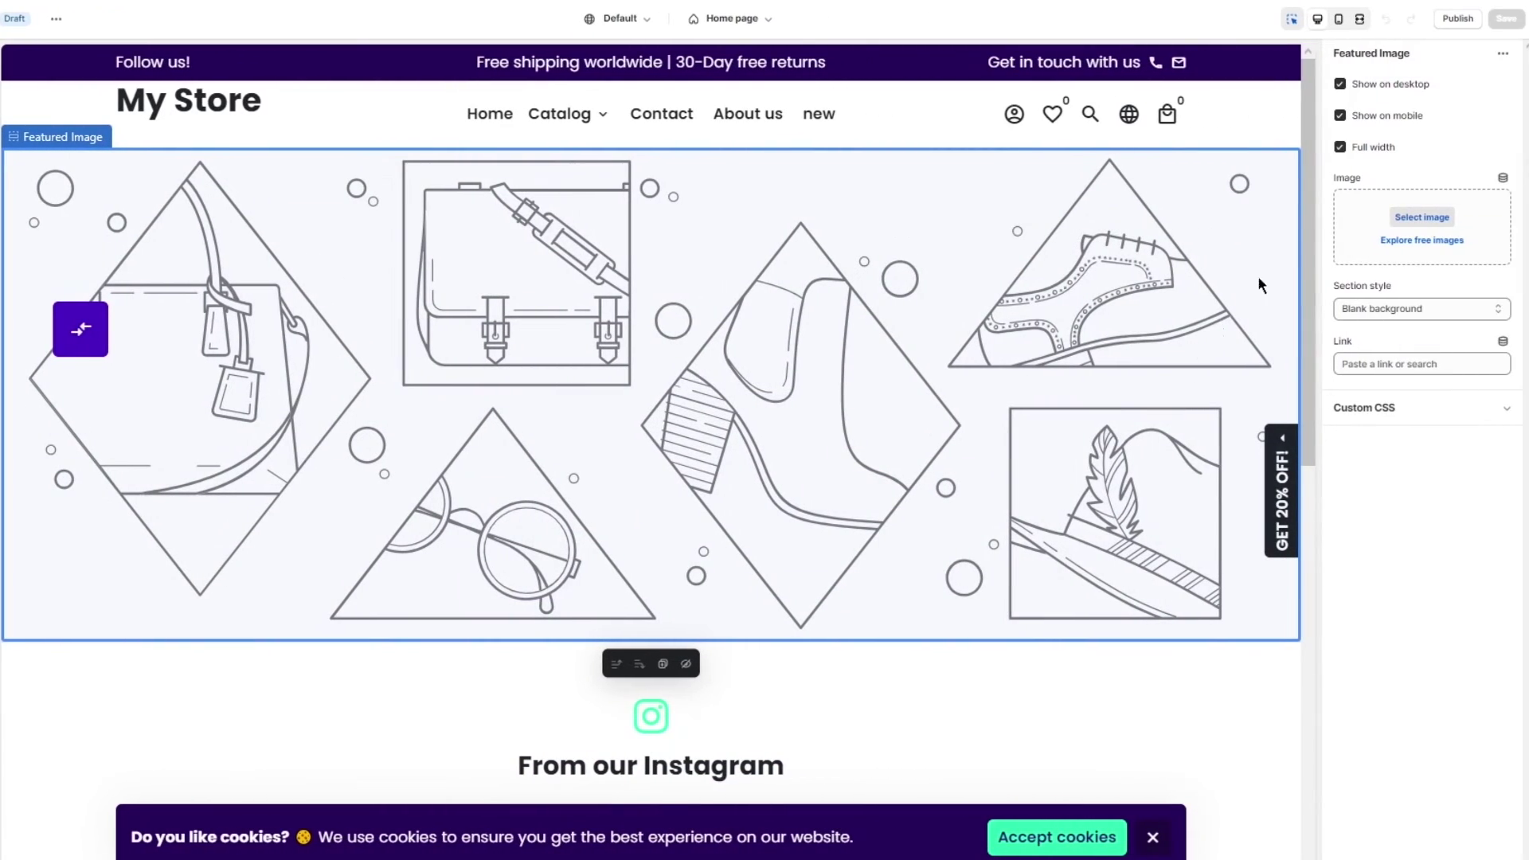
left_click(1447, 222)
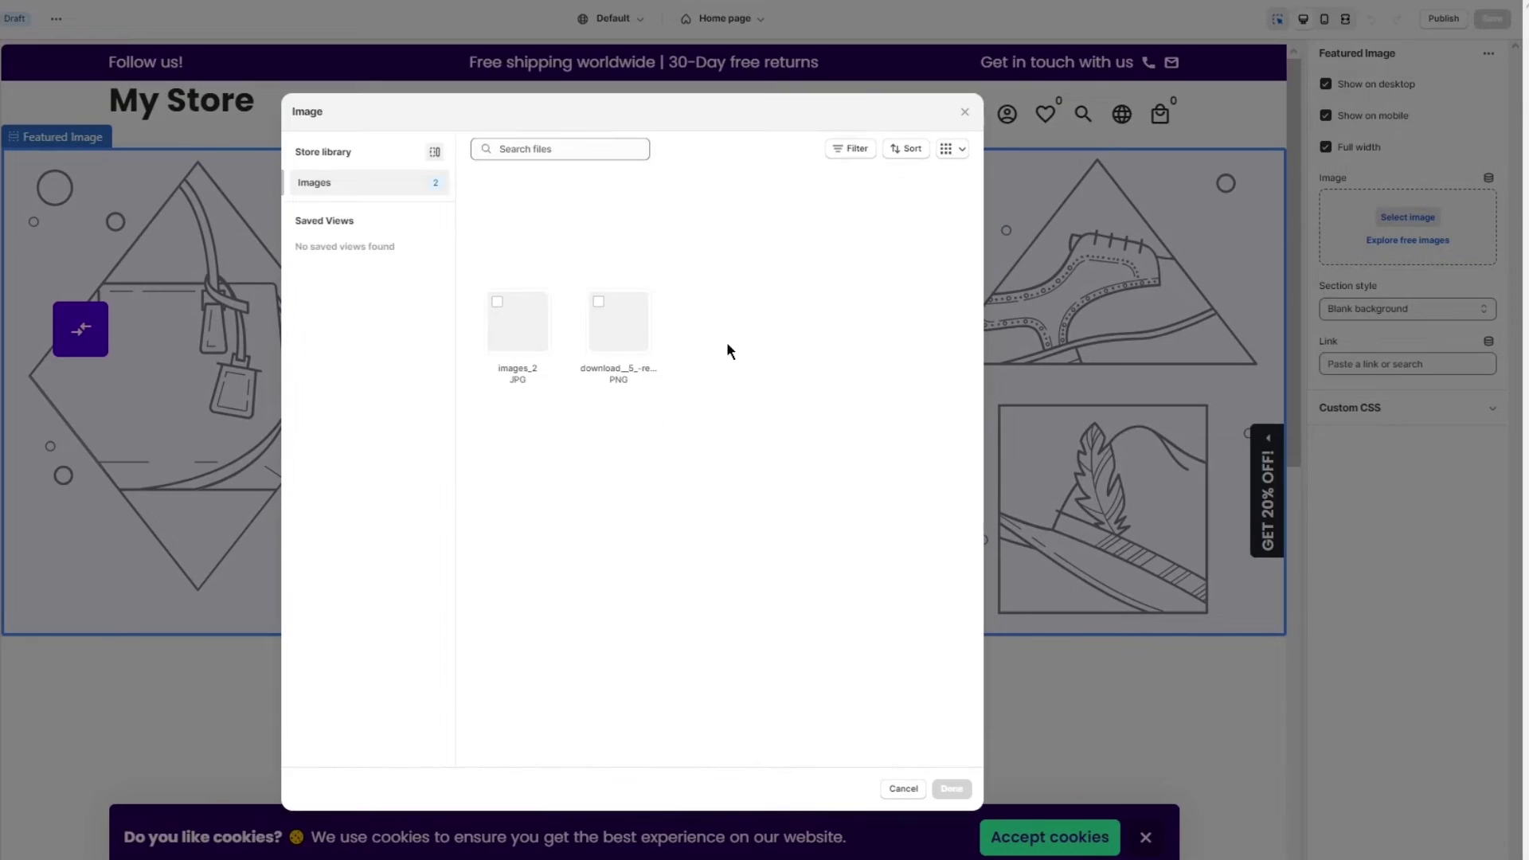
left_click(615, 327)
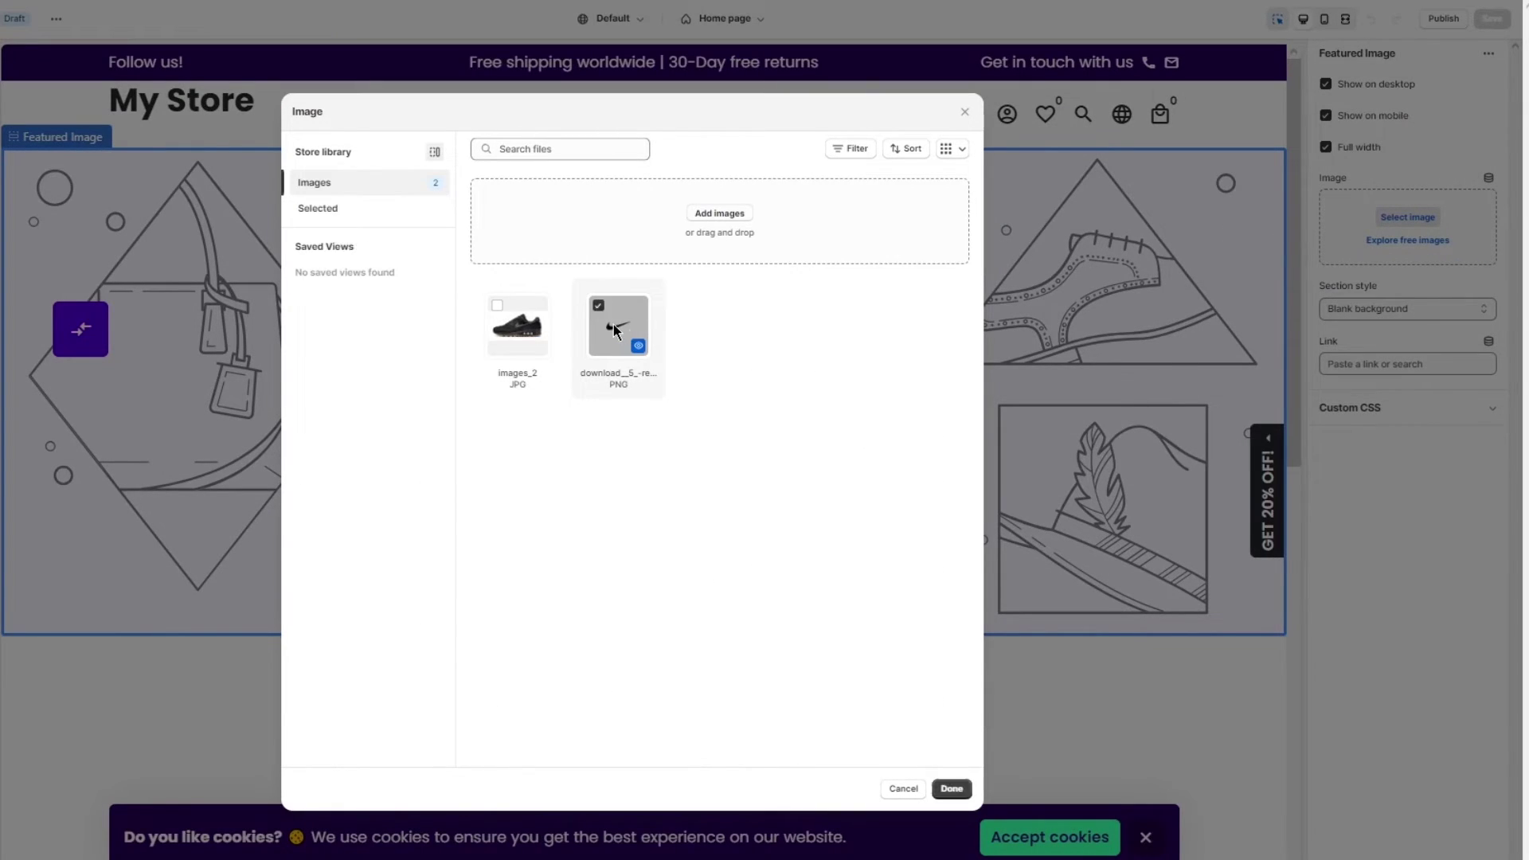
left_click(951, 789)
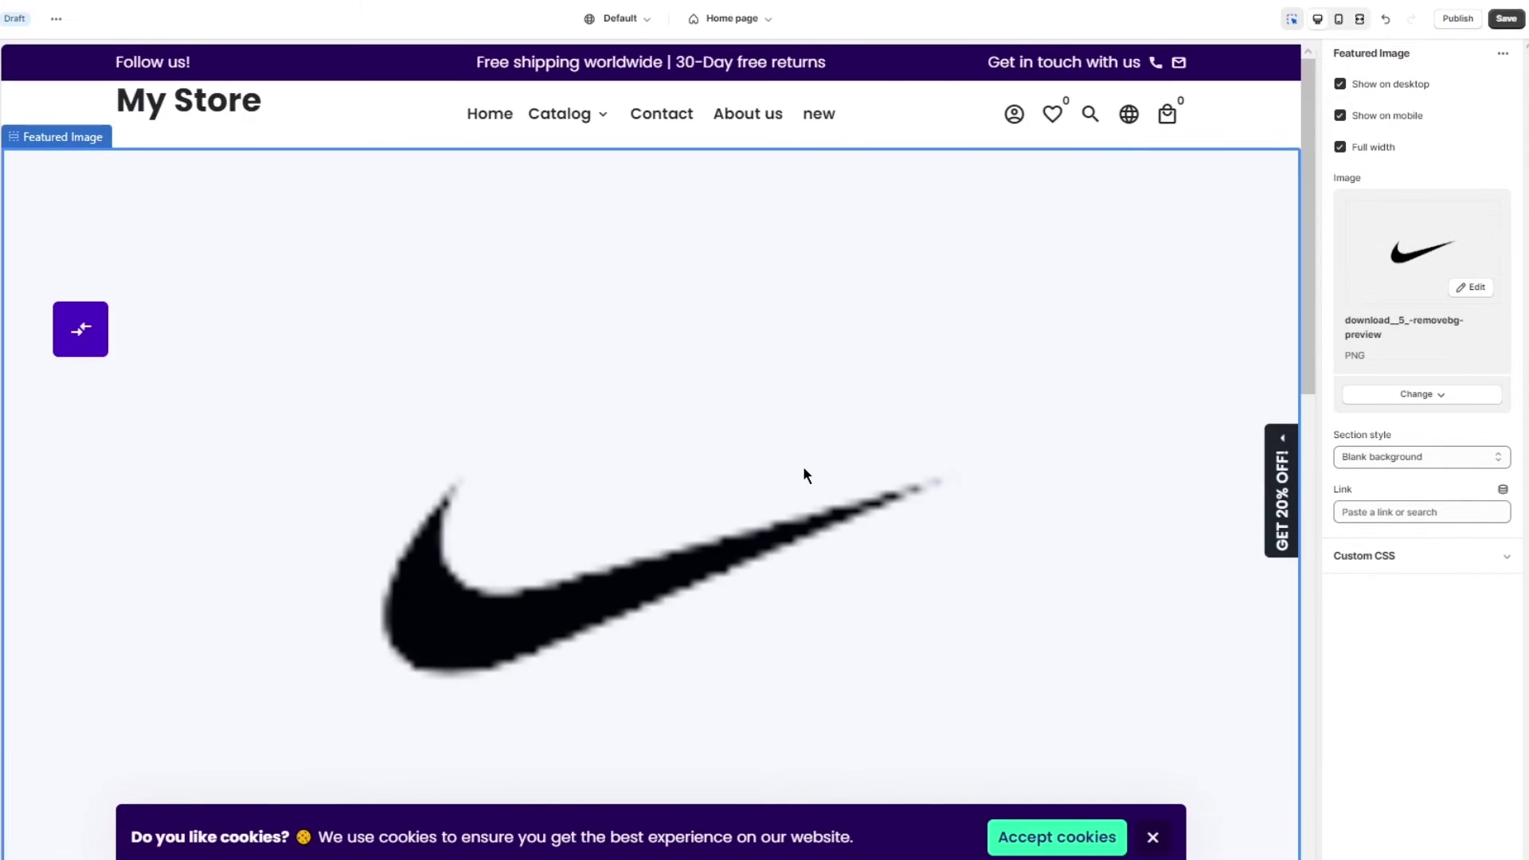
scroll(803, 456, "down", 15)
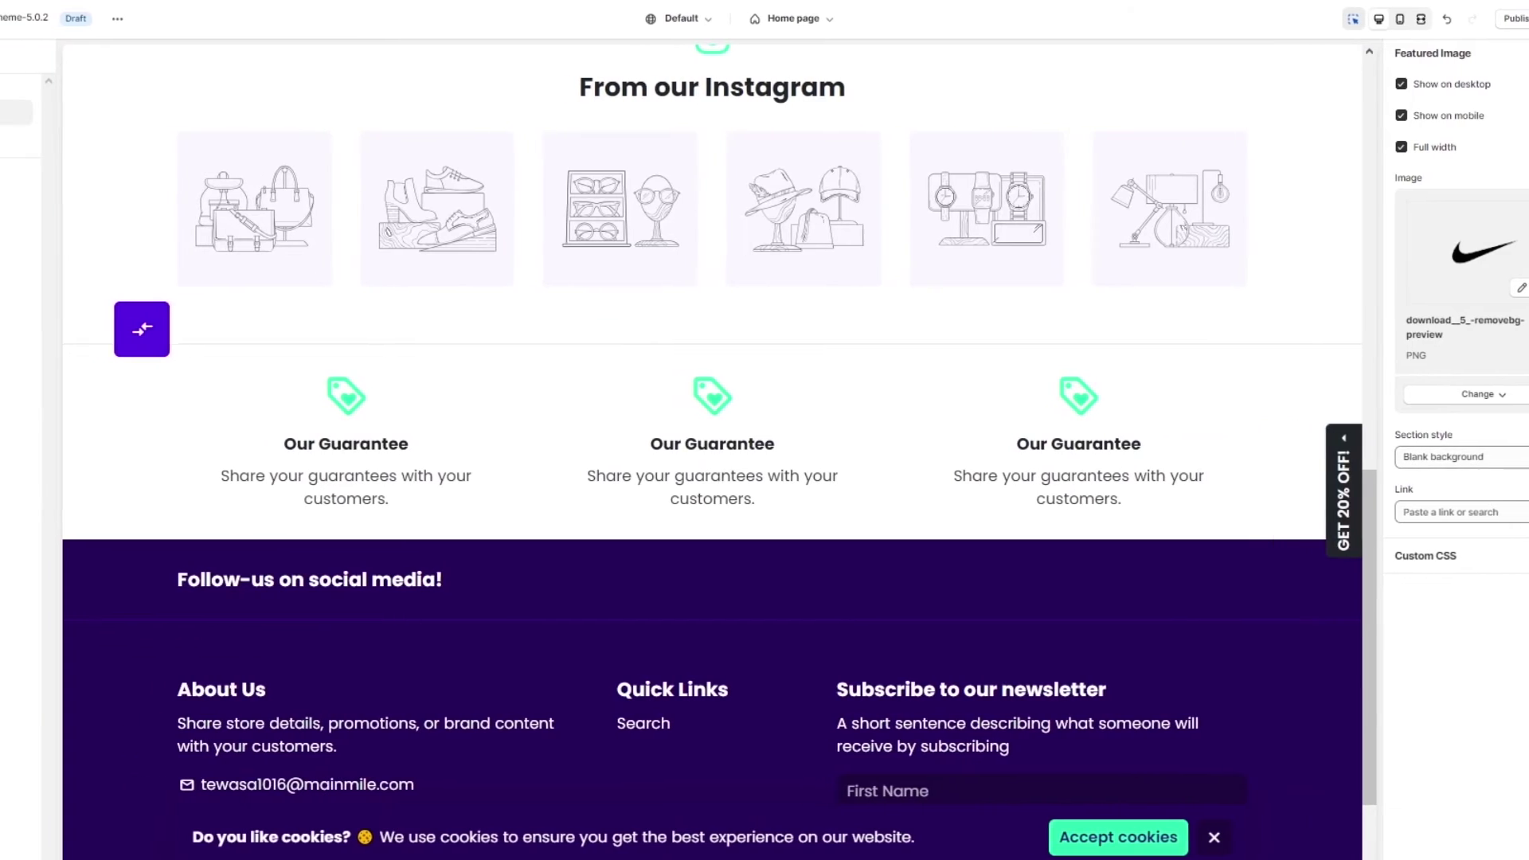